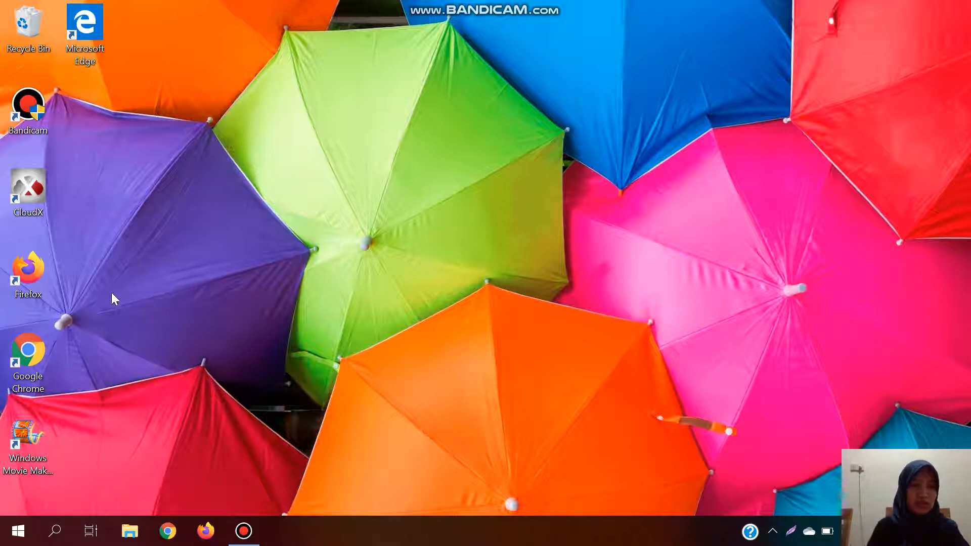
- Open Google Chrome and go to classroom.google.com
double_click(38, 379)
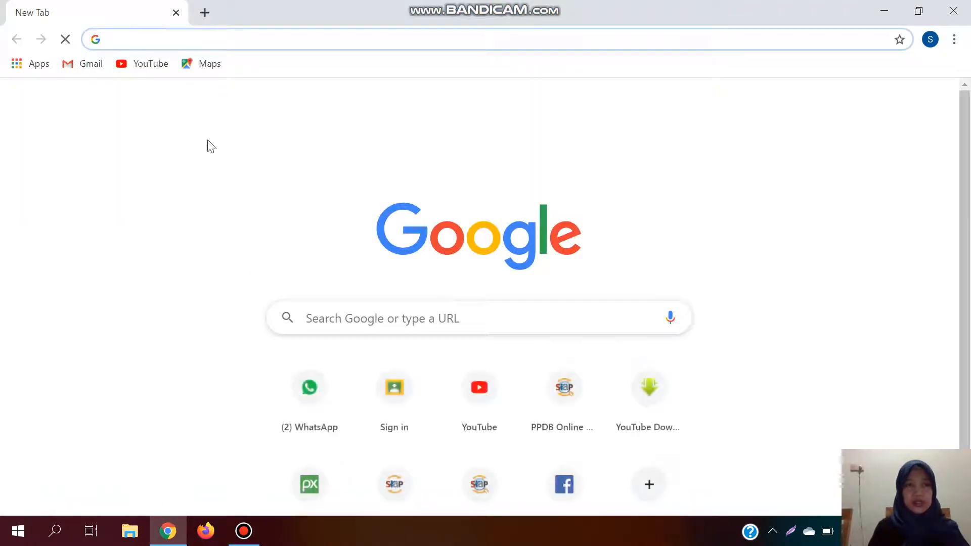
left_click(141, 45)
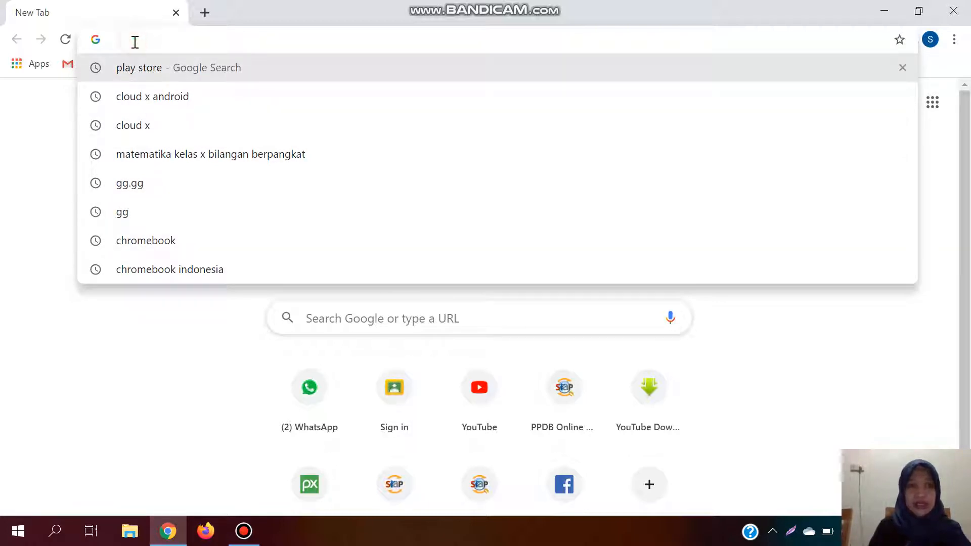
type("CLAS")
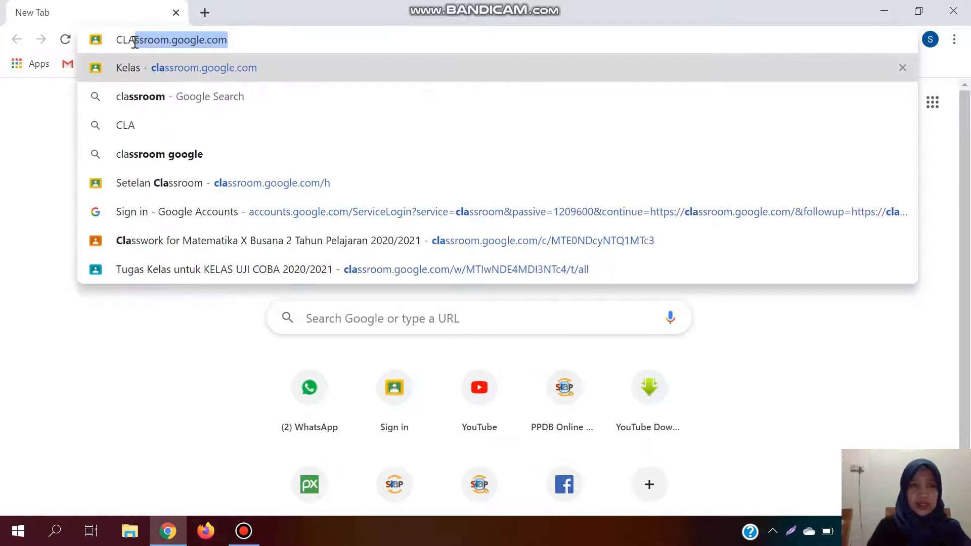
key("BackSpace")
key("BackSpace")
key("BackSpace")
key("BackSpace")
key("BackSpace")
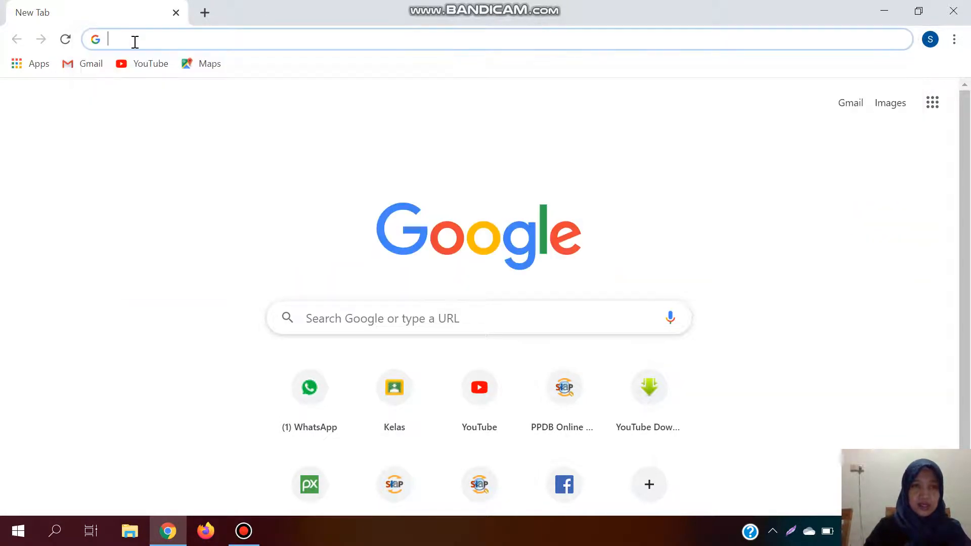
type("clas")
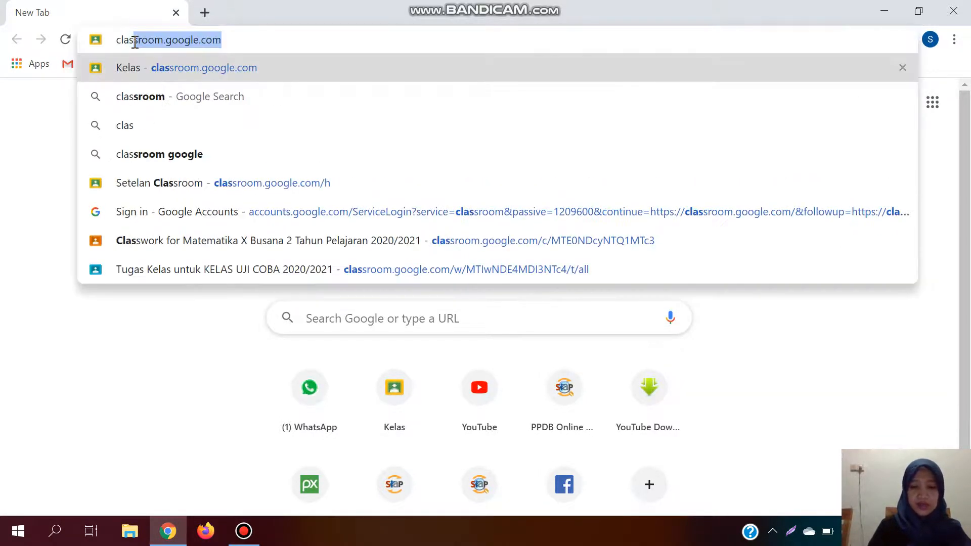
type("sroom.")
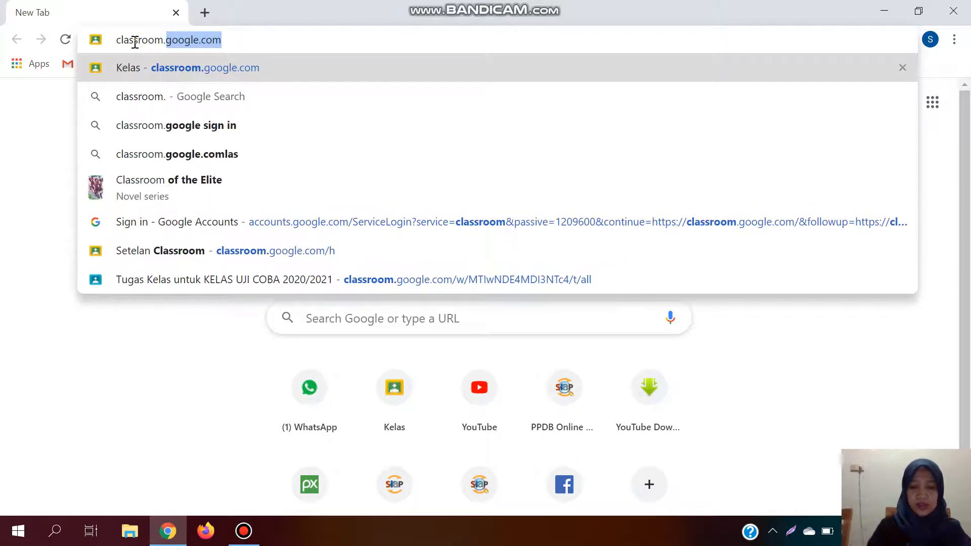
type("google.com")
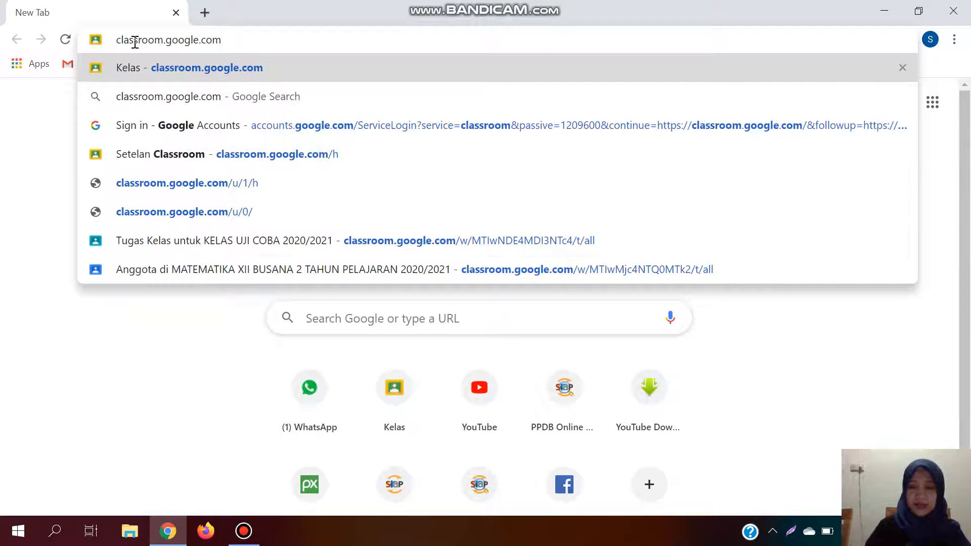
key("Return")
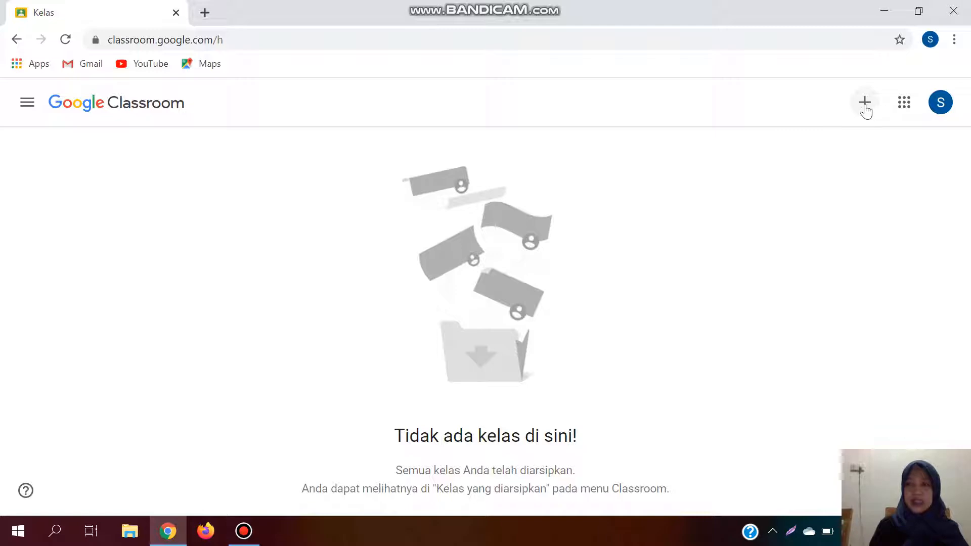
- Start creating a new class and name it "MATEMATIKA X BUSANA 1"
left_click(865, 106)
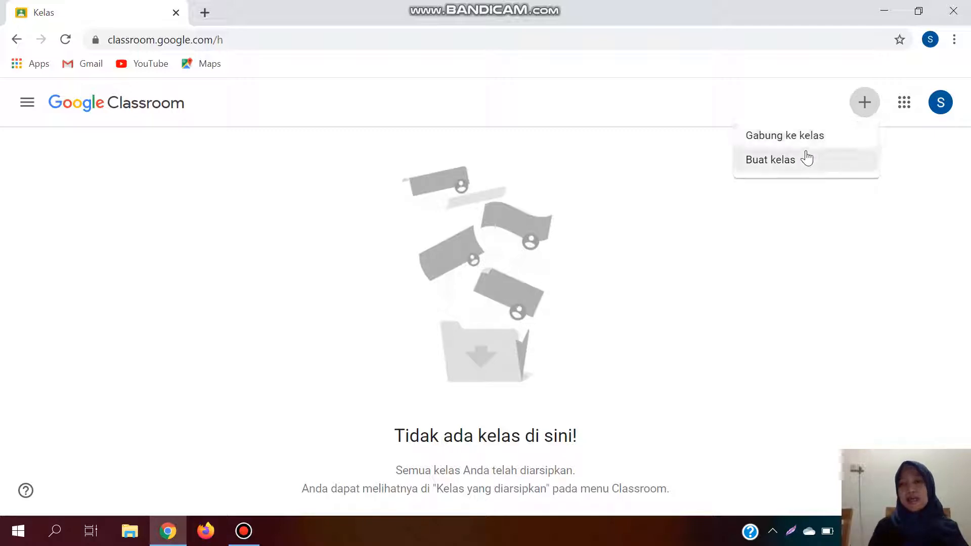
left_click(806, 154)
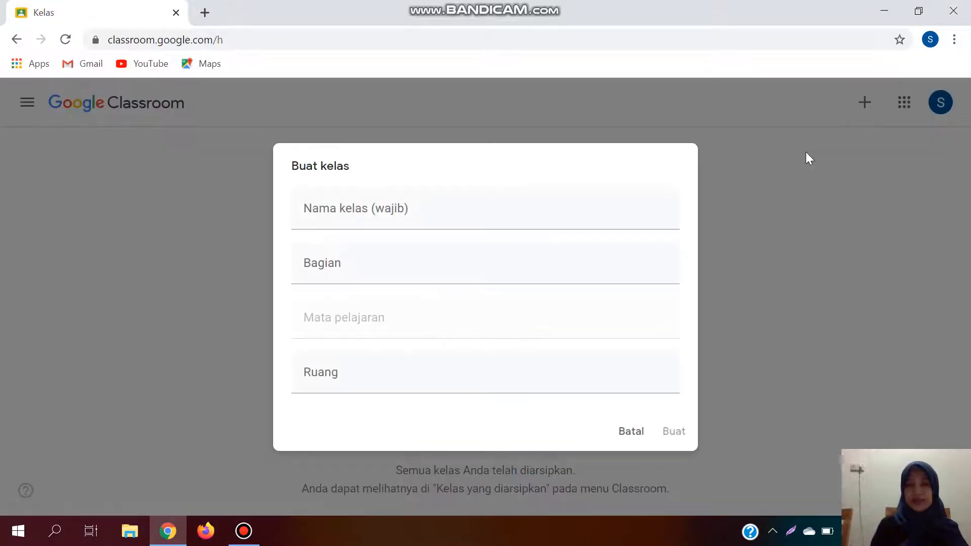
left_click(438, 193)
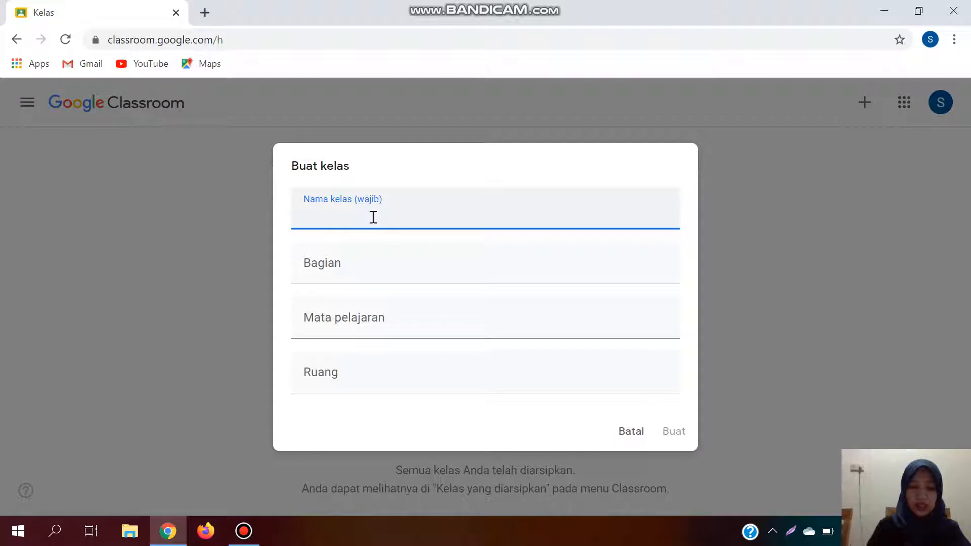
type("MATEM")
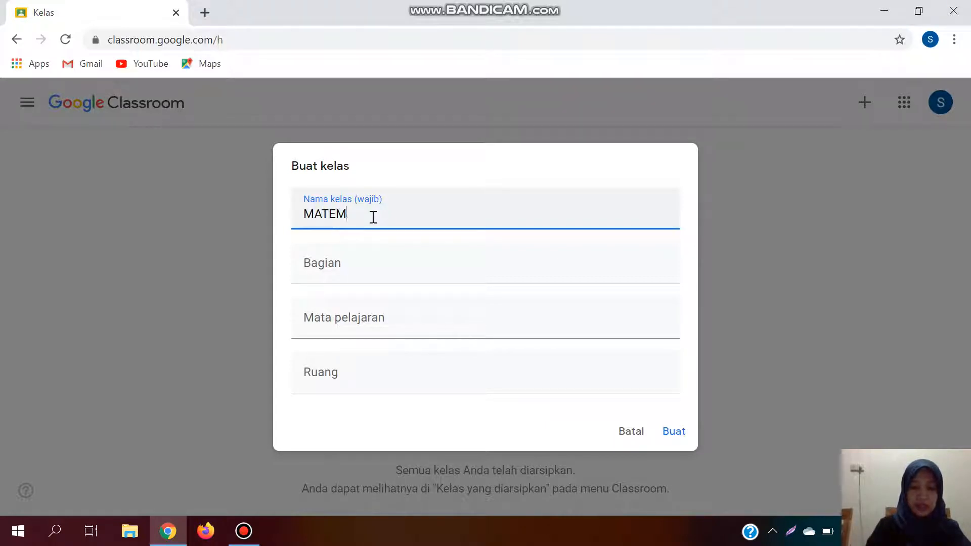
type("ATIKA")
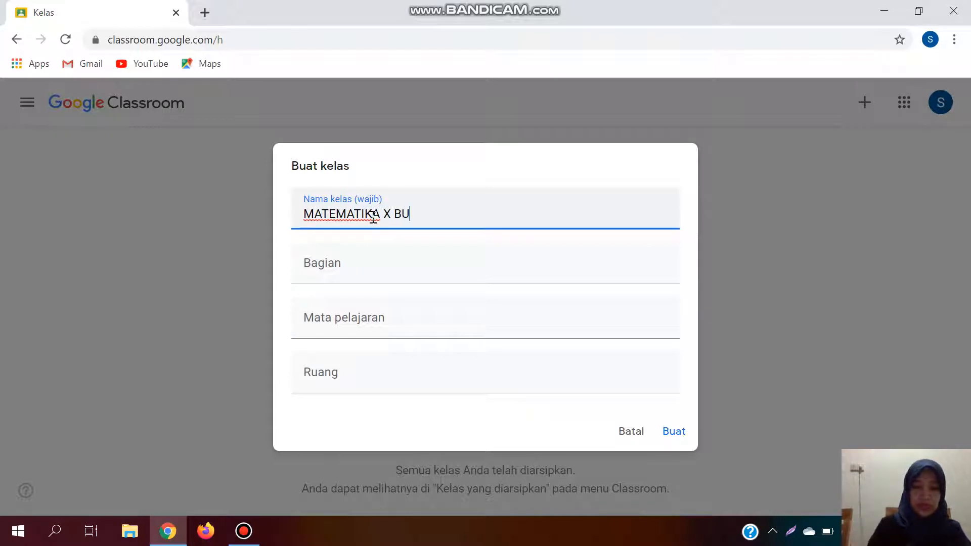
type("X BUSANA ")
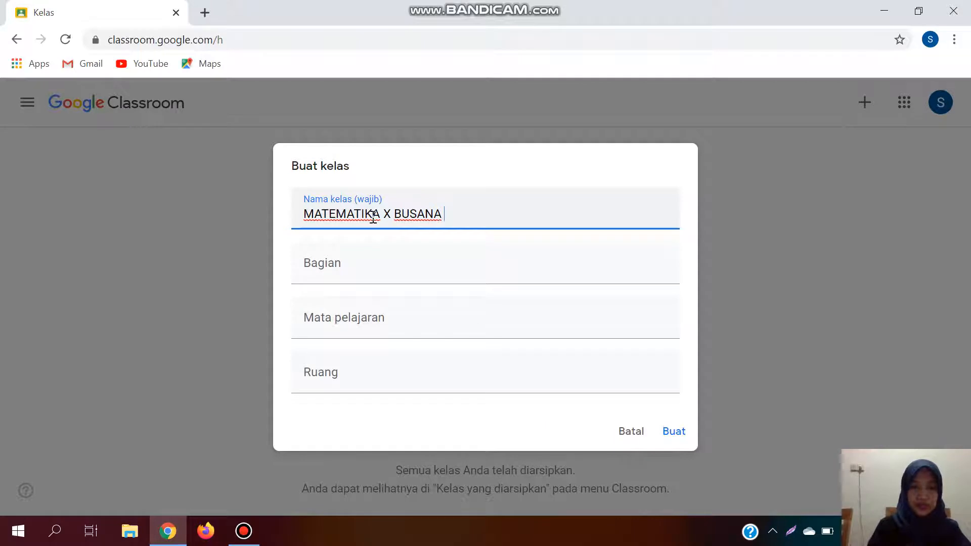
type("1")
- Set the new class's section (Bagian) to "TAHUN PELAJARAN 2020/2021" and its subject (Mata pelajaran) to "MATEMATIKA"
left_click(321, 270)
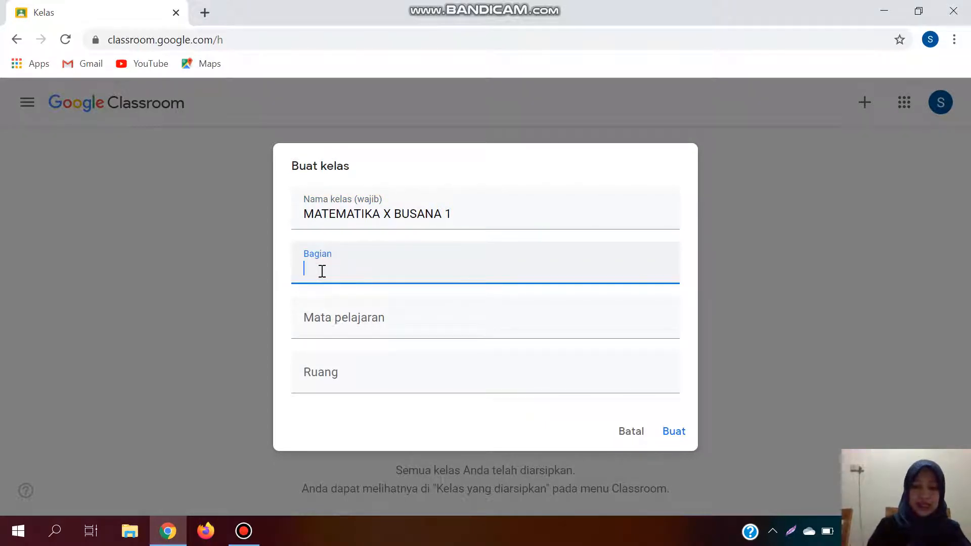
type("TAHUN PE")
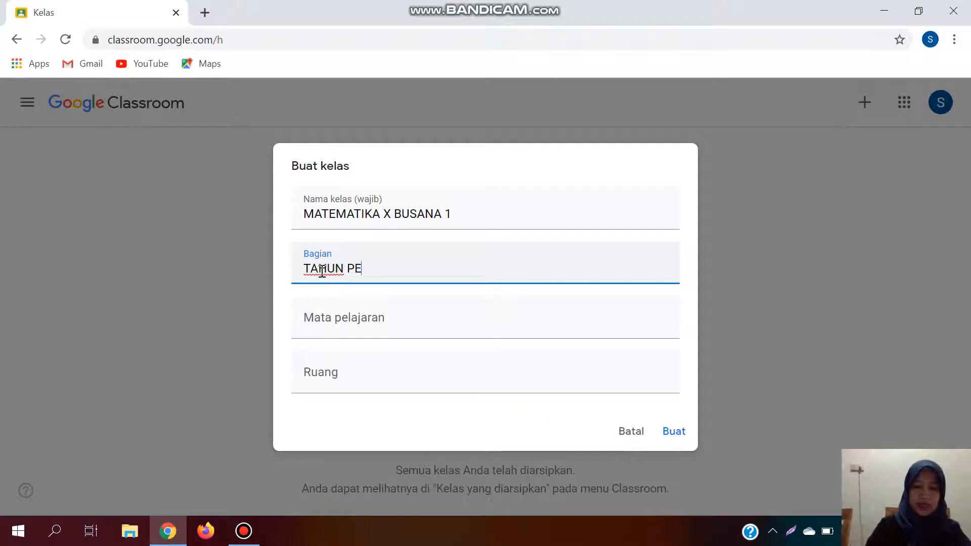
type("LAJARAN 20")
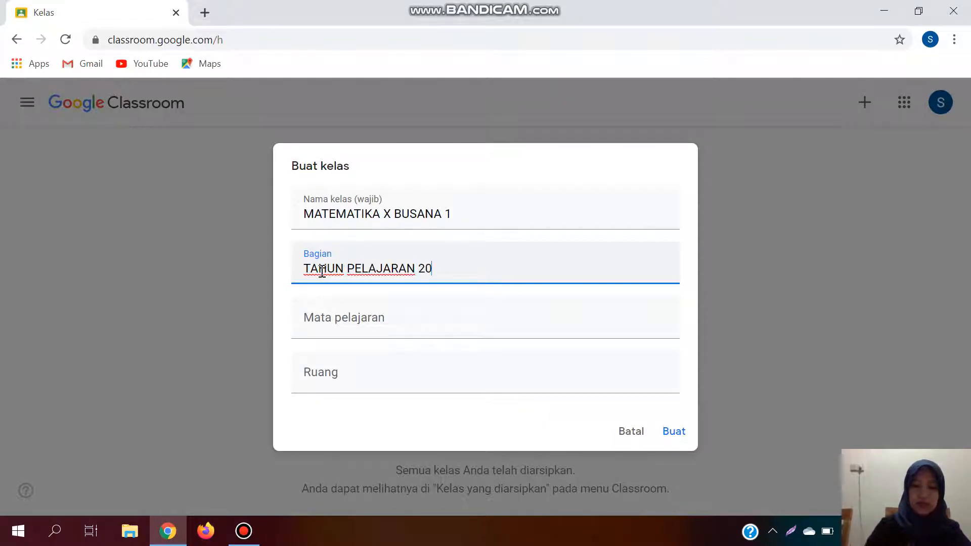
type("20/2021")
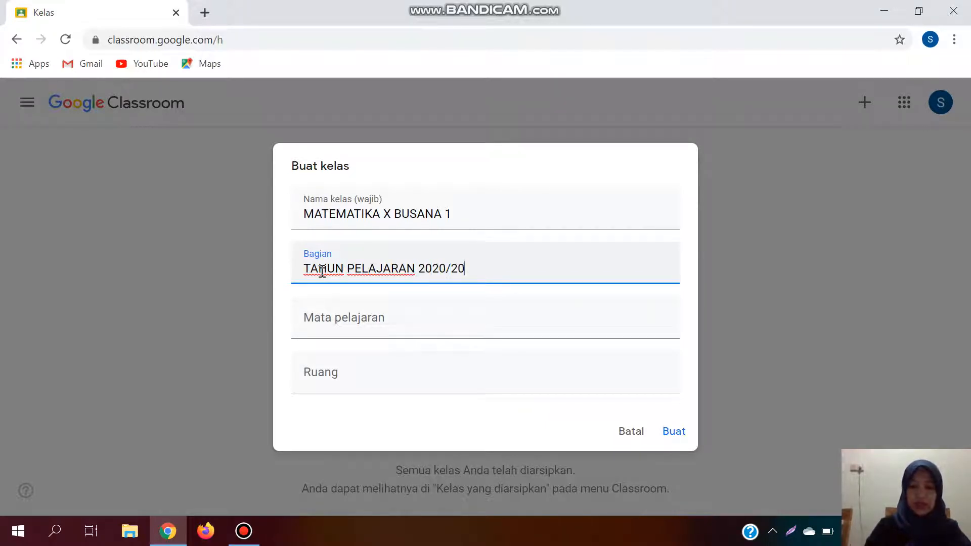
left_click(333, 317)
type("MATEMAT")
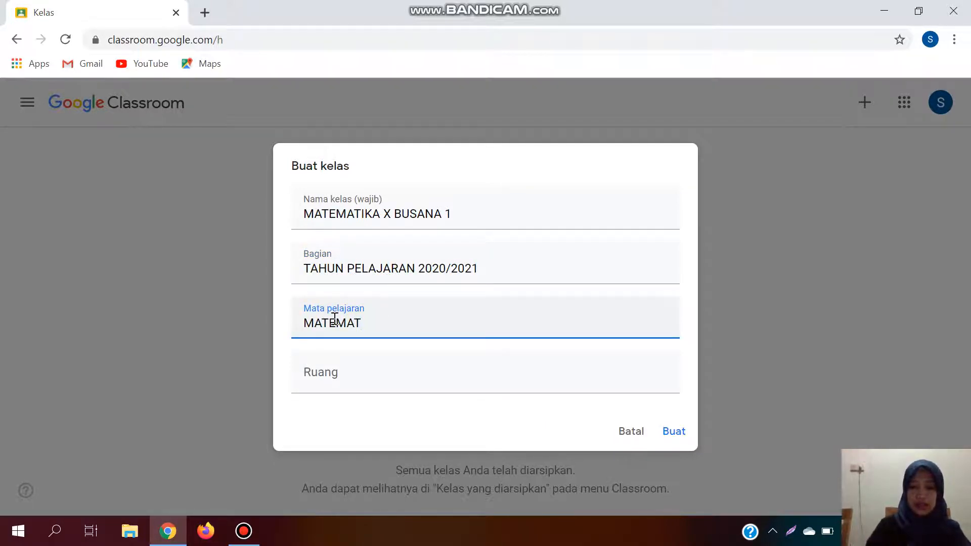
key("BackSpace")
type("TIKA")
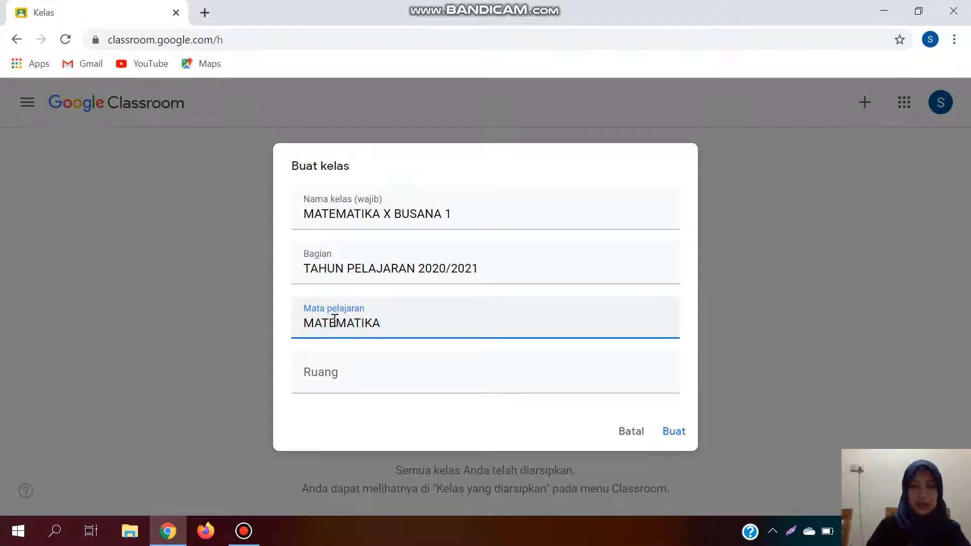
- Set the room (Ruang) to "X BUSANA 1" and create the class
left_click(334, 380)
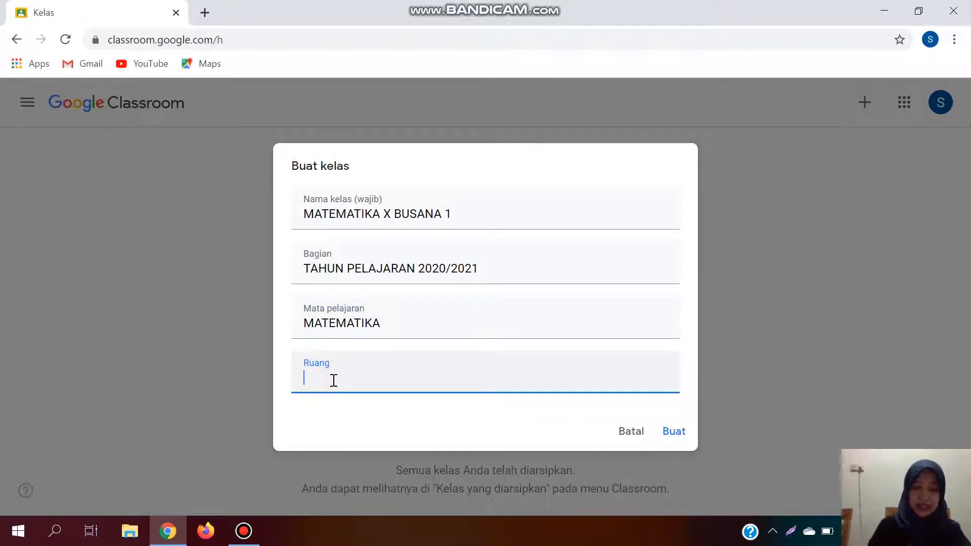
type("X BUSAN")
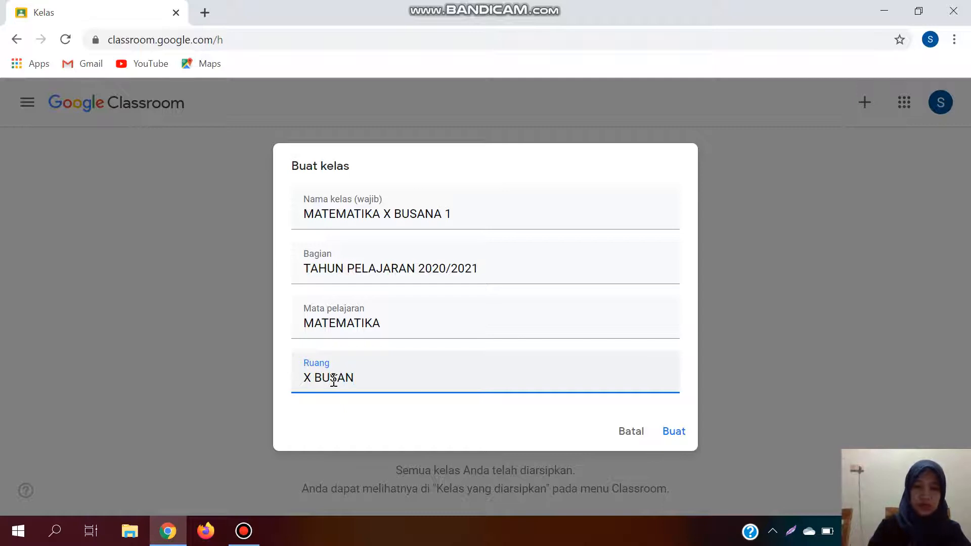
type("A 1")
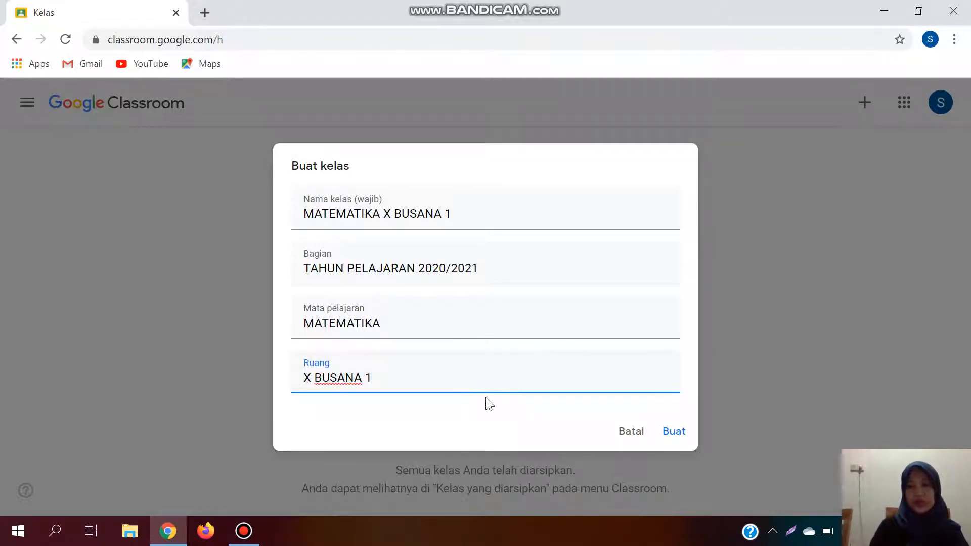
left_click(674, 434)
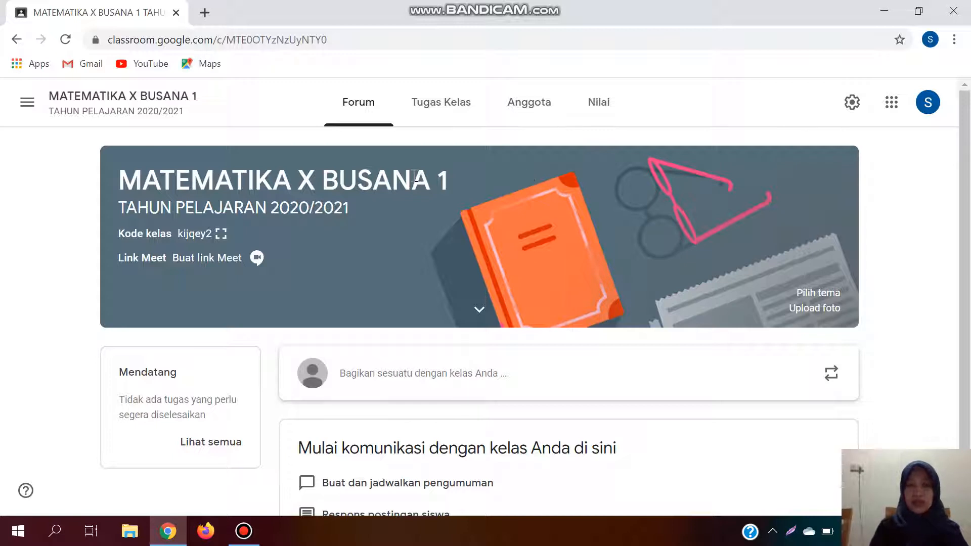
- Open the class settings, display the class code enlarged, and review the options available for the code
left_click(852, 104)
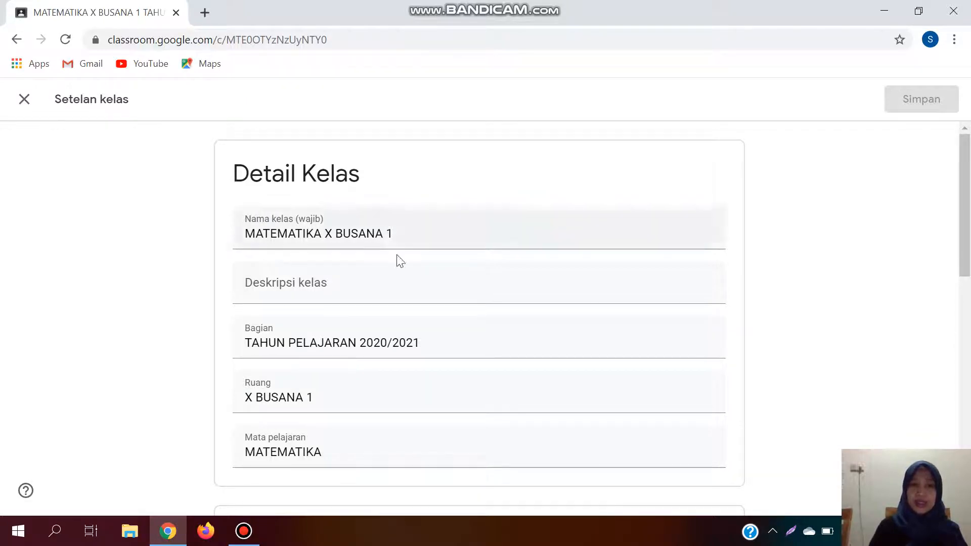
left_click_drag(968, 235, 967, 350)
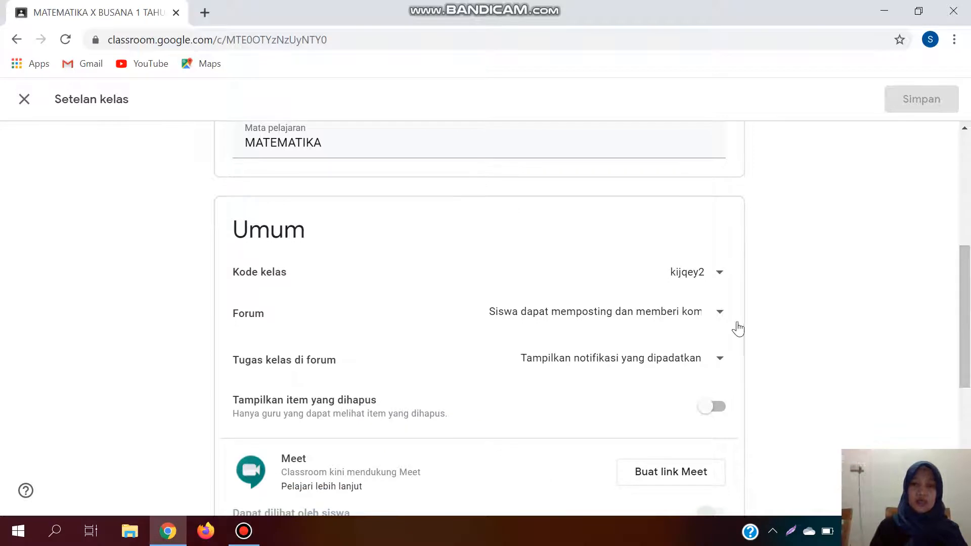
left_click(718, 279)
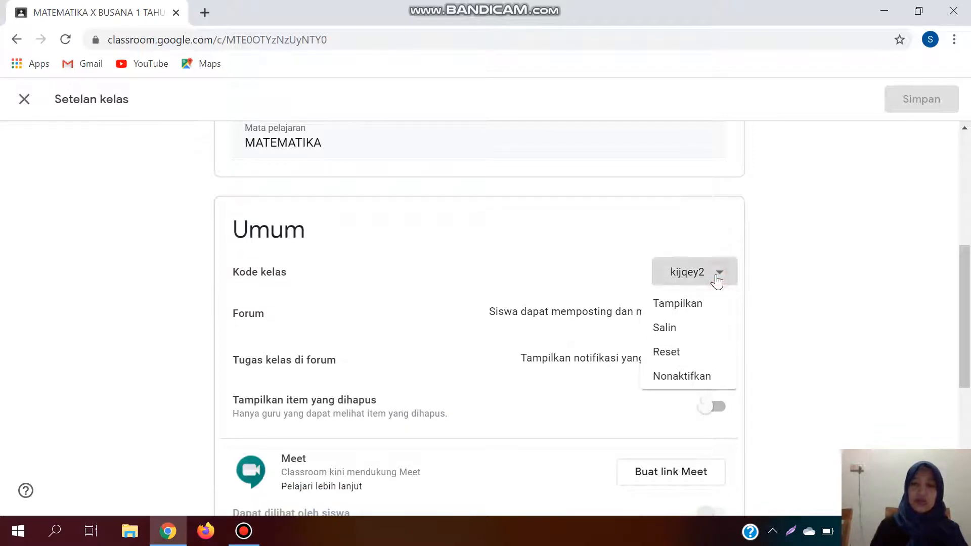
left_click(707, 310)
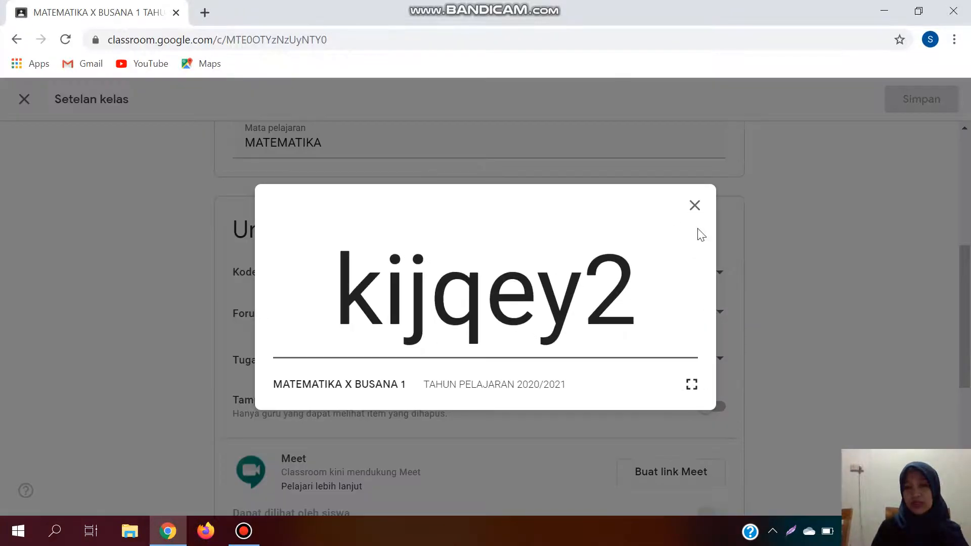
left_click(696, 206)
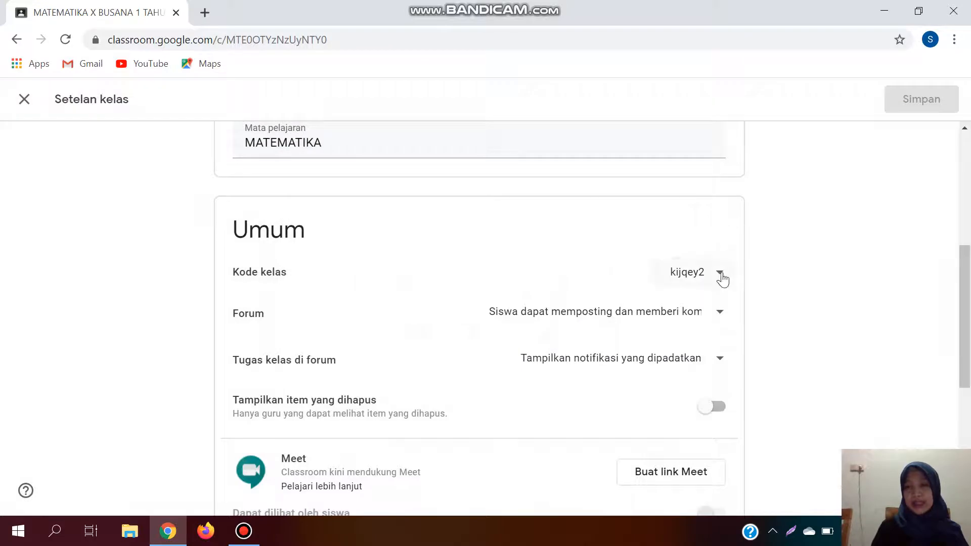
left_click(713, 284)
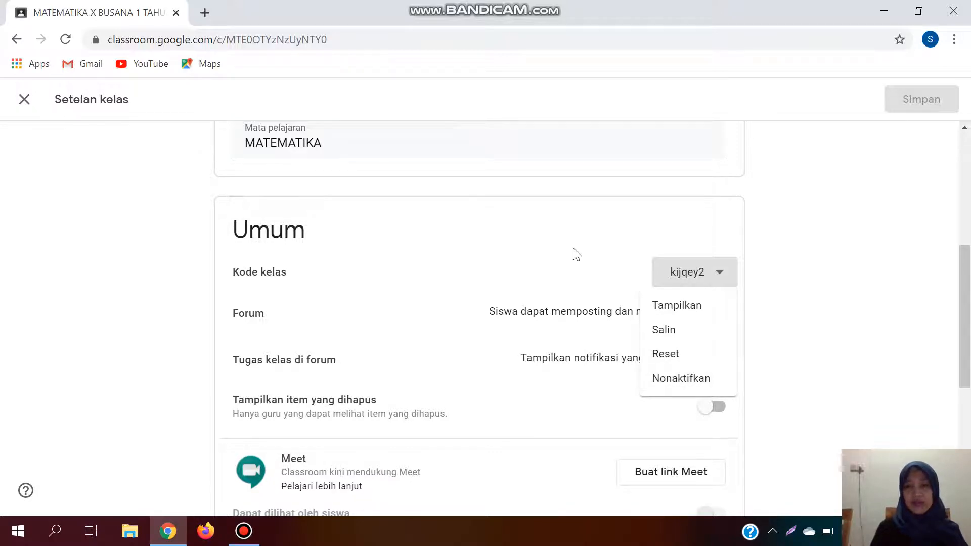
left_click(579, 271)
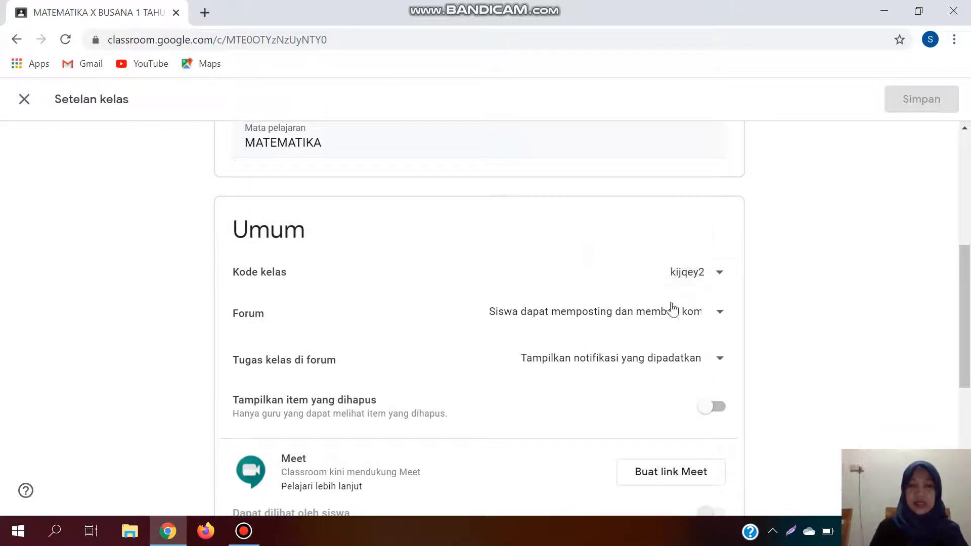
- Choose the Forum option that lets students post and comment, and "Tampilkan notifikasi yang dipadatkan" for Tugas kelas di forum
left_click(719, 315)
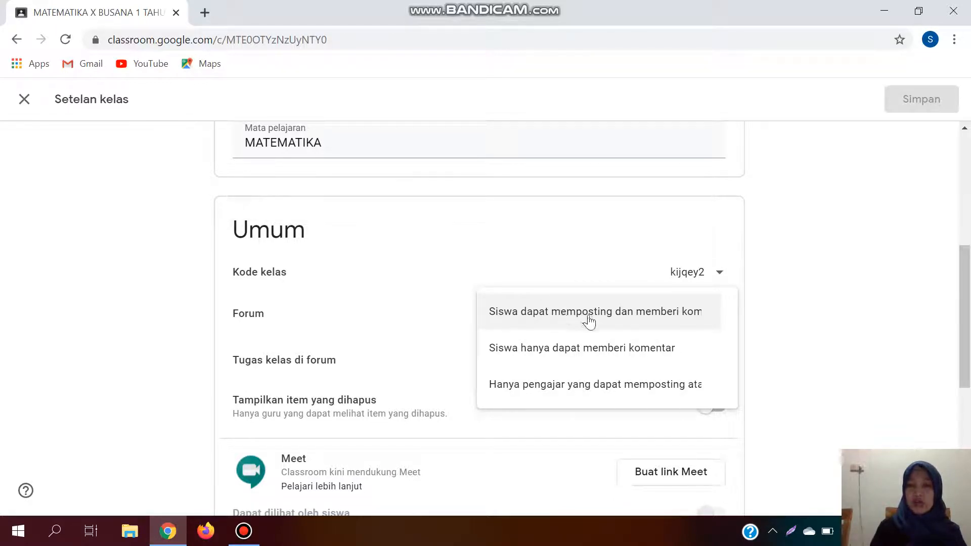
left_click(614, 316)
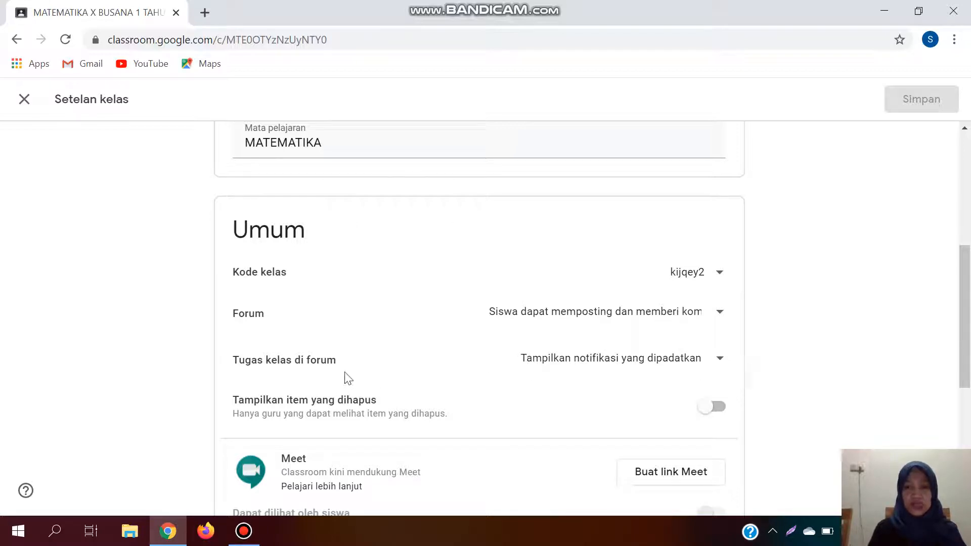
left_click(717, 365)
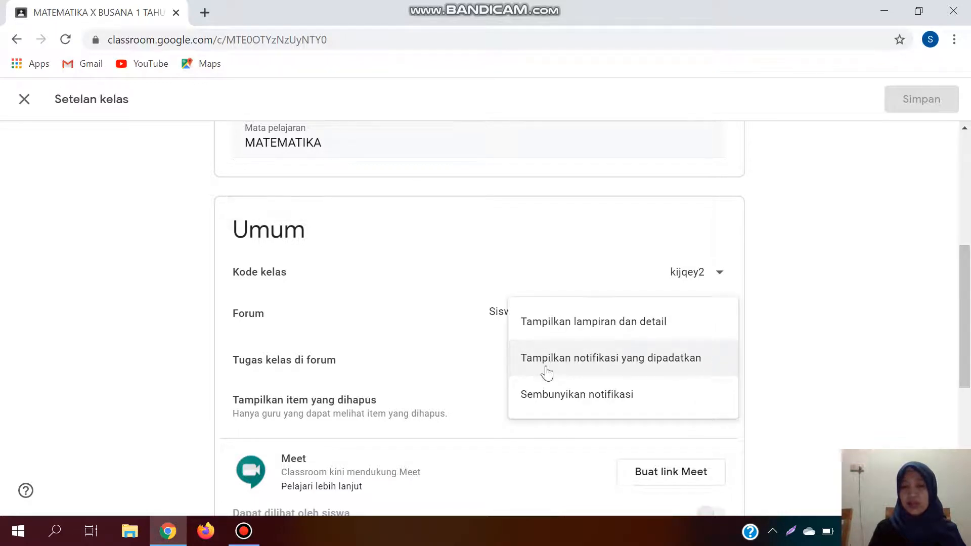
left_click(691, 366)
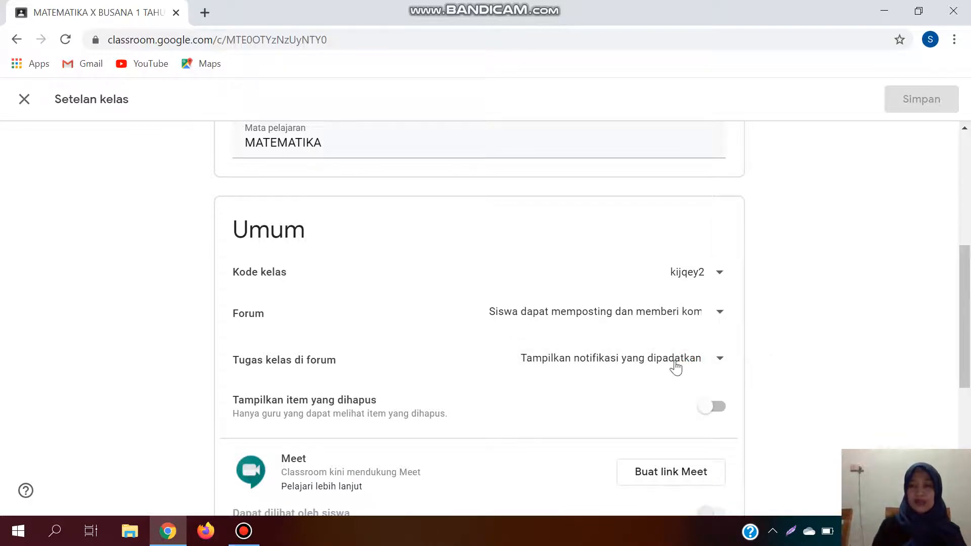
- Generate a Meet link for the class in the general settings
left_click_drag(966, 311, 964, 369)
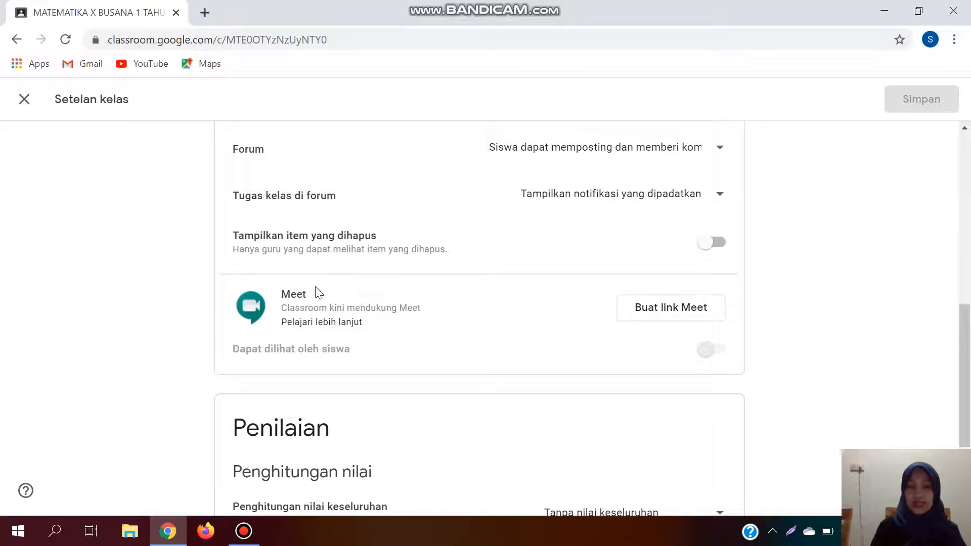
left_click(650, 313)
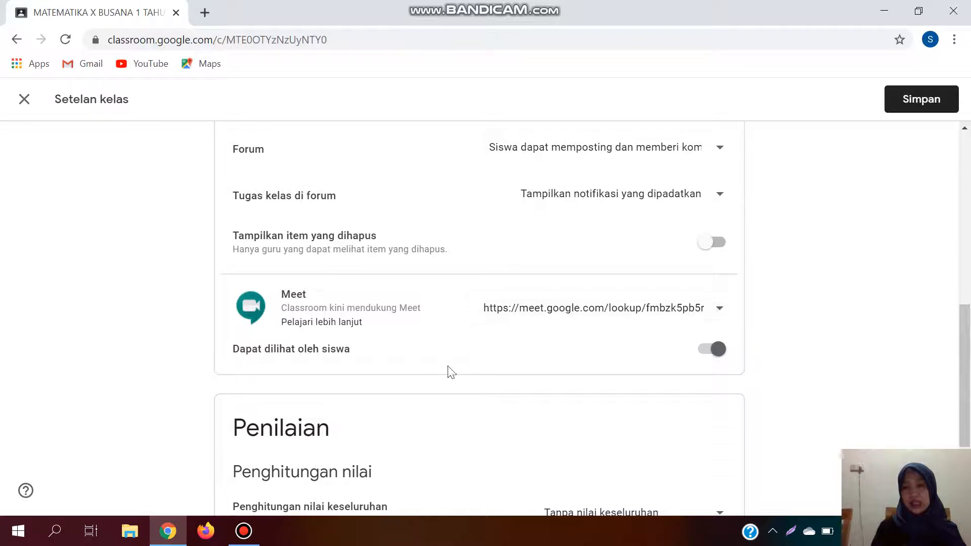
- Set Penghitungan nilai keseluruhan to "Bobot nilai berdasarkan kategori" and switch "Tampilkan nilai keseluruhan kepada siswa" on and back off
left_click_drag(968, 339, 968, 415)
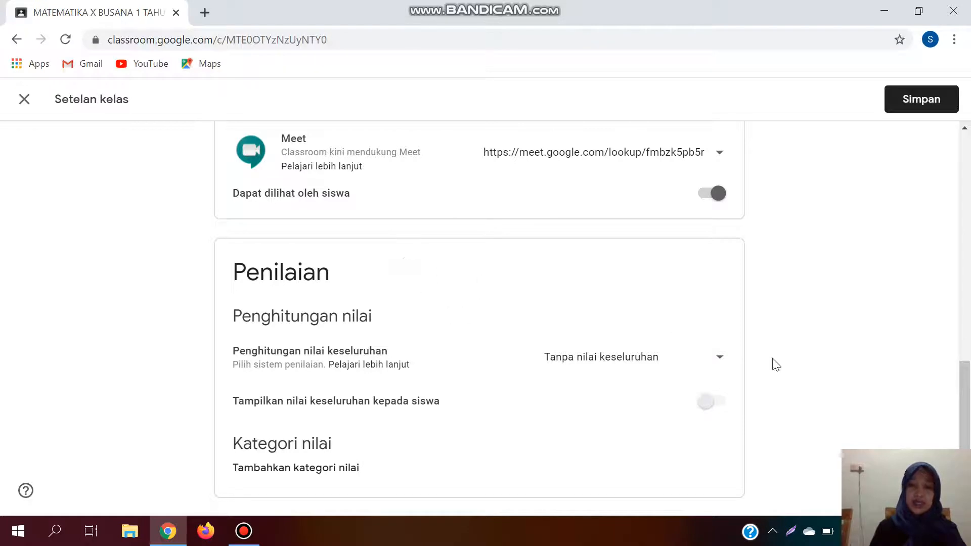
left_click(719, 359)
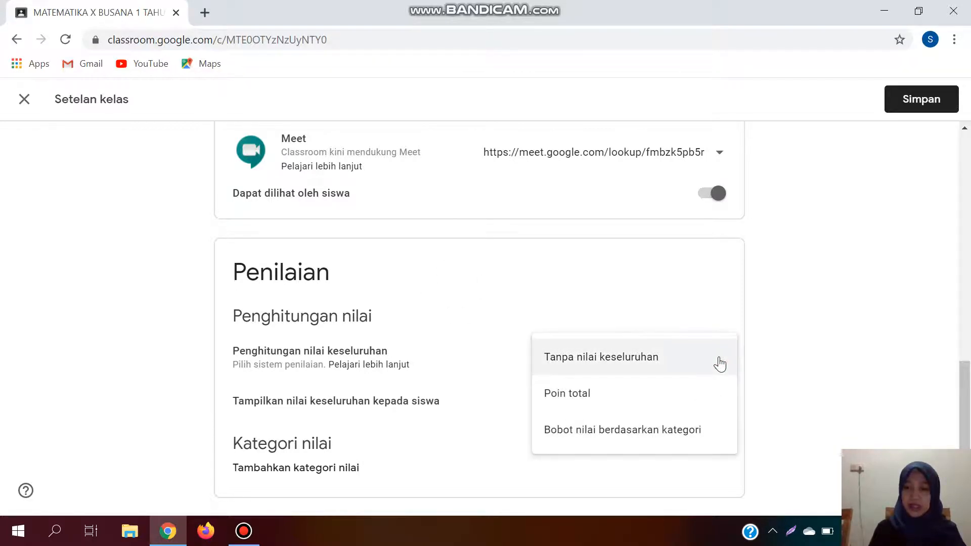
left_click(626, 436)
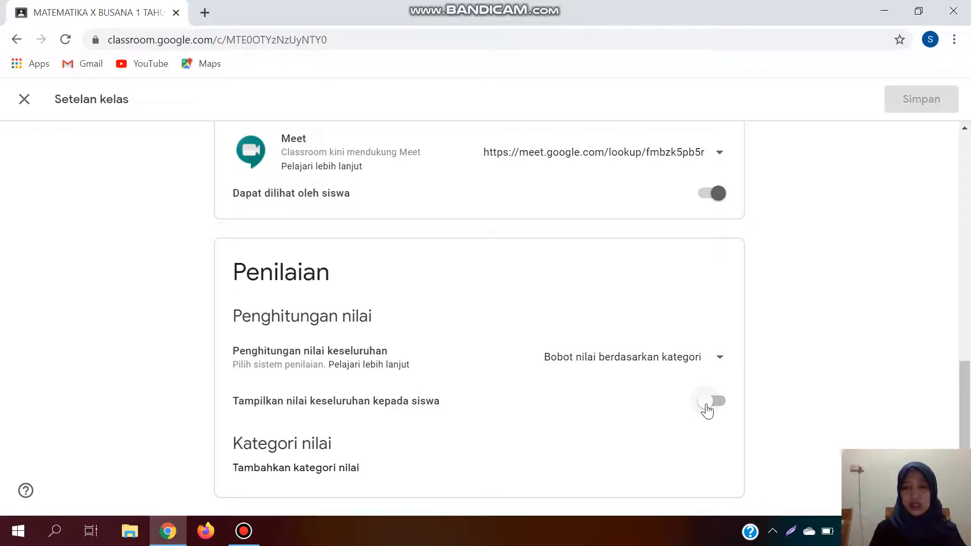
left_click(706, 405)
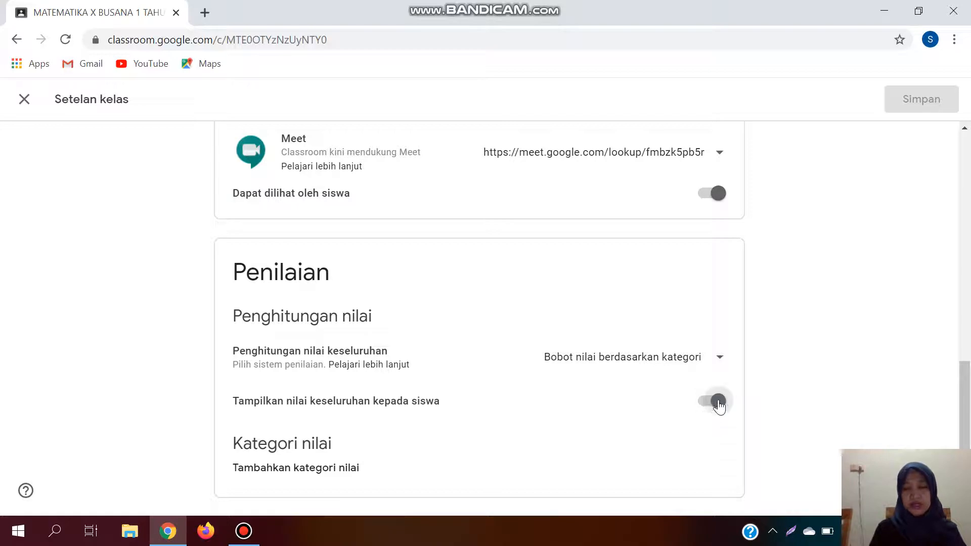
left_click(707, 406)
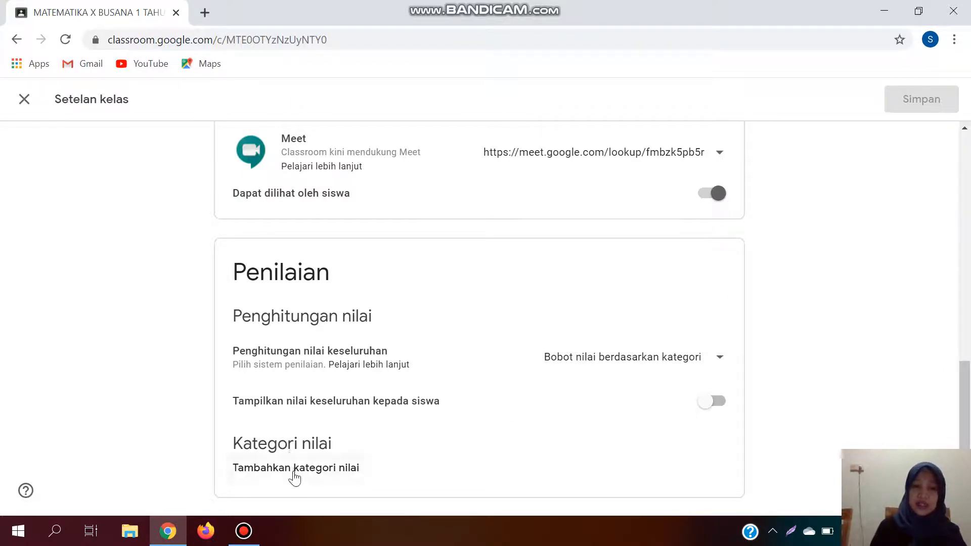
- Add a grade category named "NILAI TUGAS" with a percentage of 20%
left_click(263, 468)
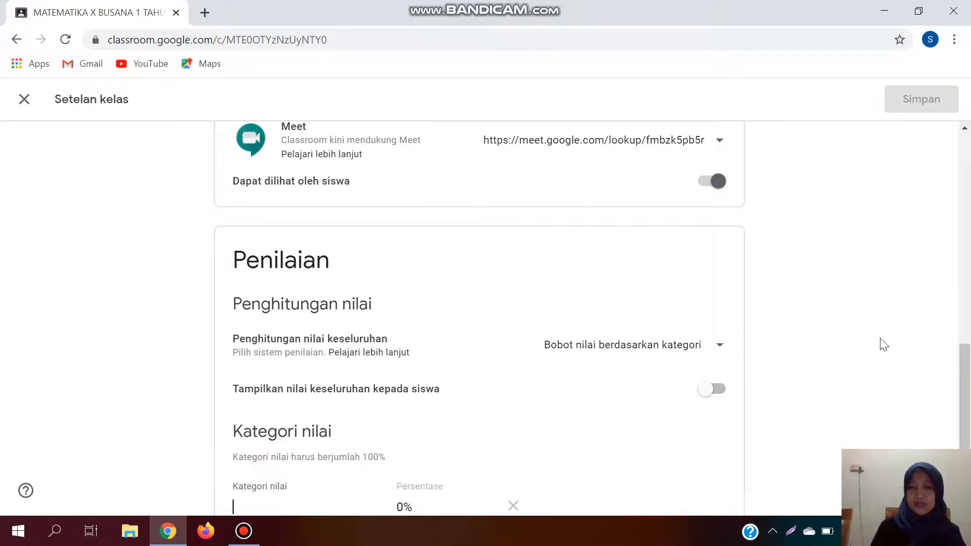
left_click_drag(965, 364, 965, 396)
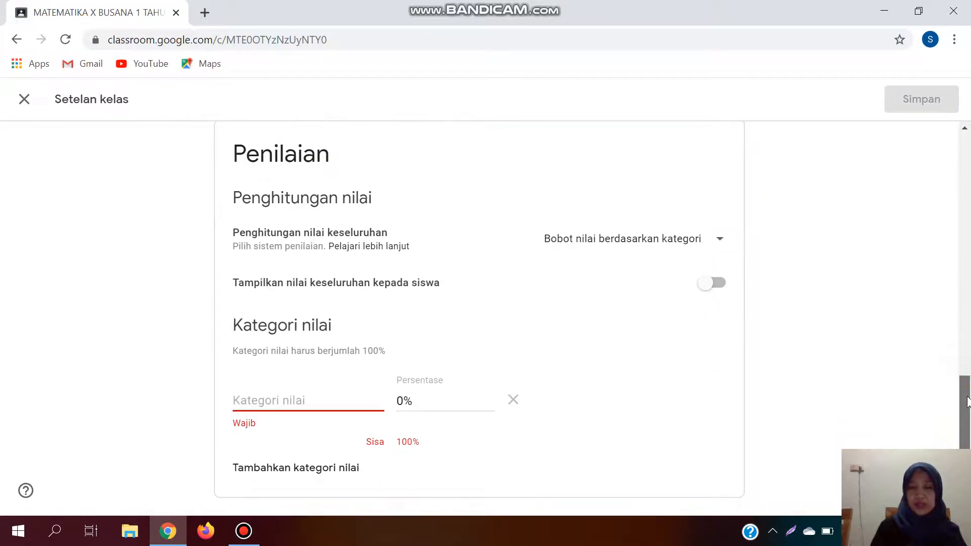
left_click(314, 395)
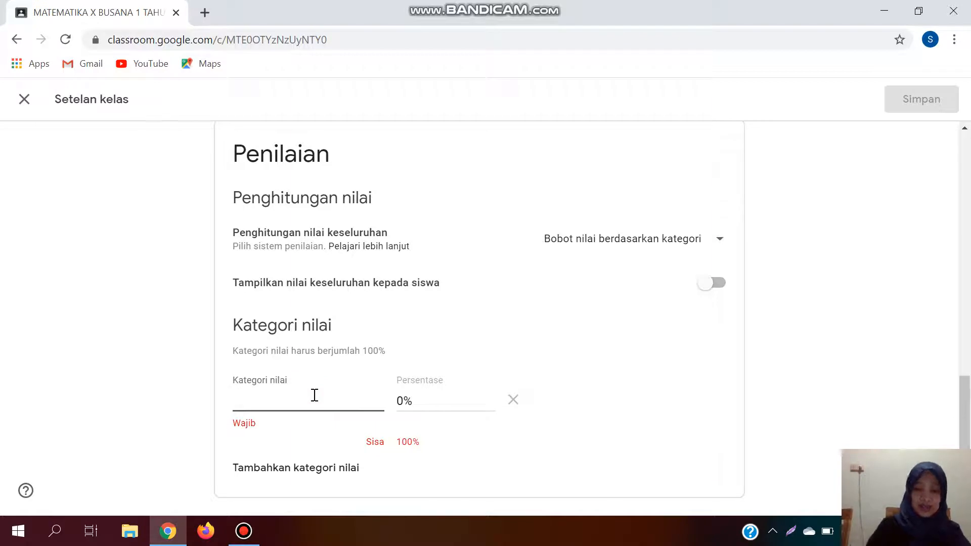
type("NILAI")
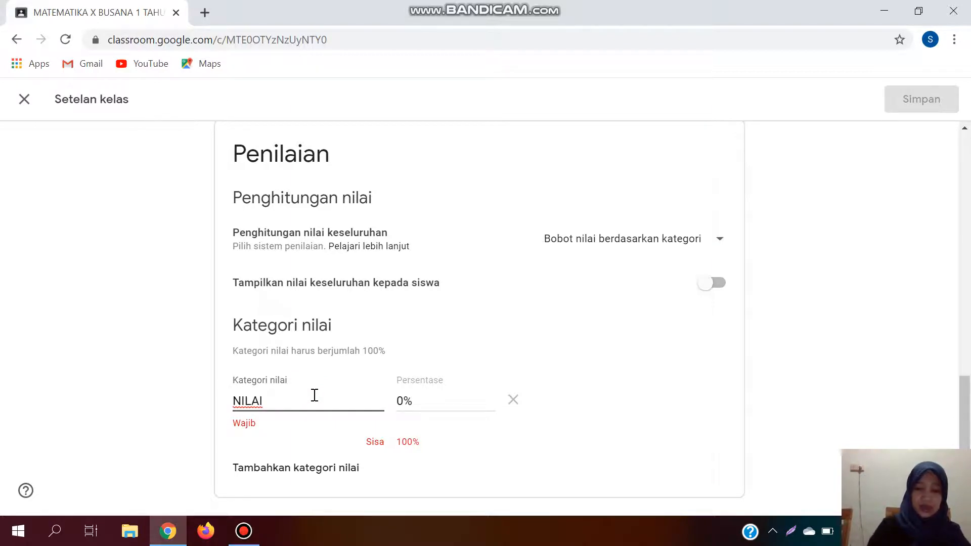
type(" TUGAS")
left_click(398, 401)
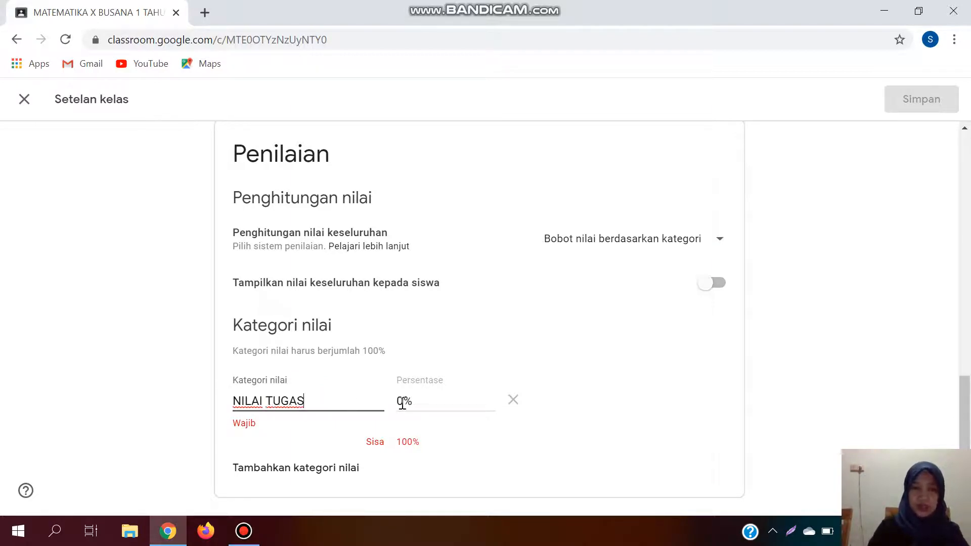
type("2")
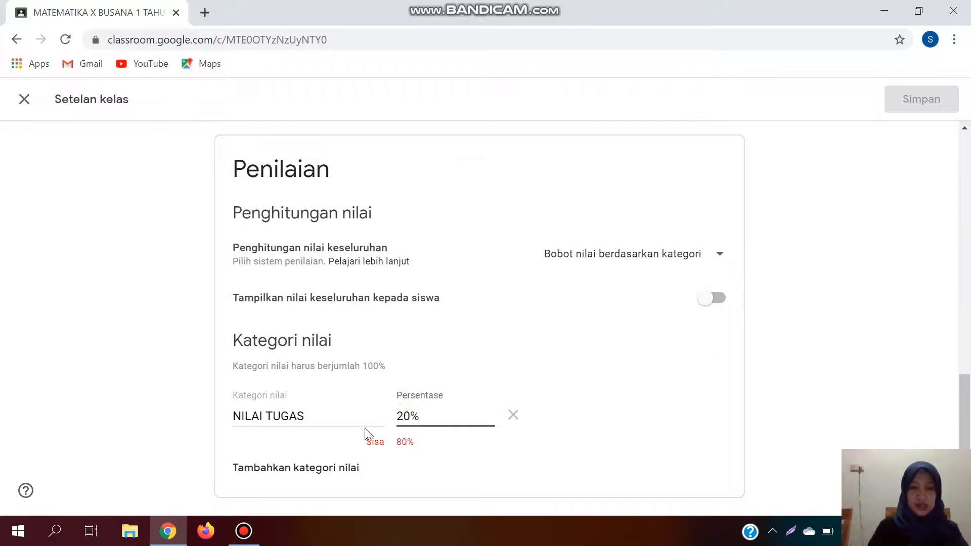
- Add a second grade category named "NILAI ULANGAN HARIAN" with a percentage of 20%
left_click(326, 469)
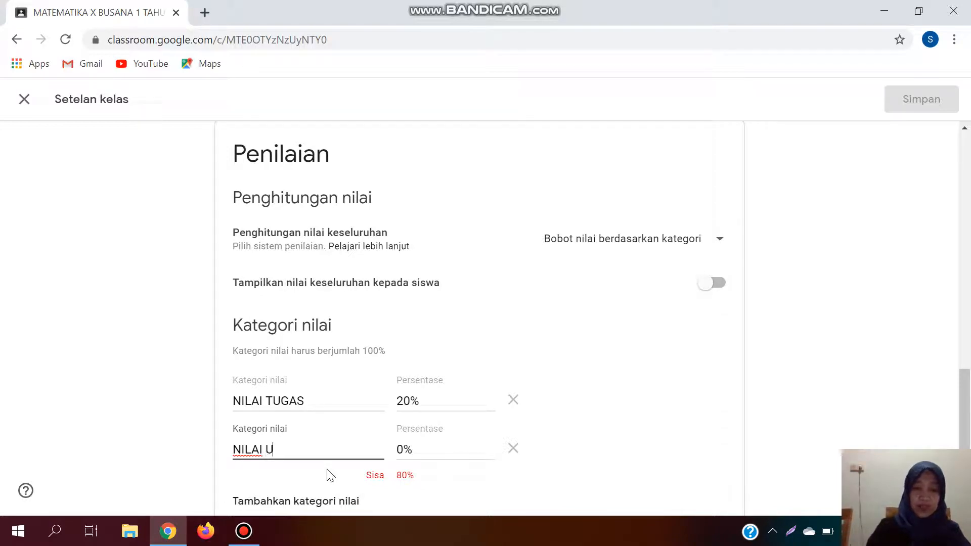
type("NILAI ULANGAN HARIAN")
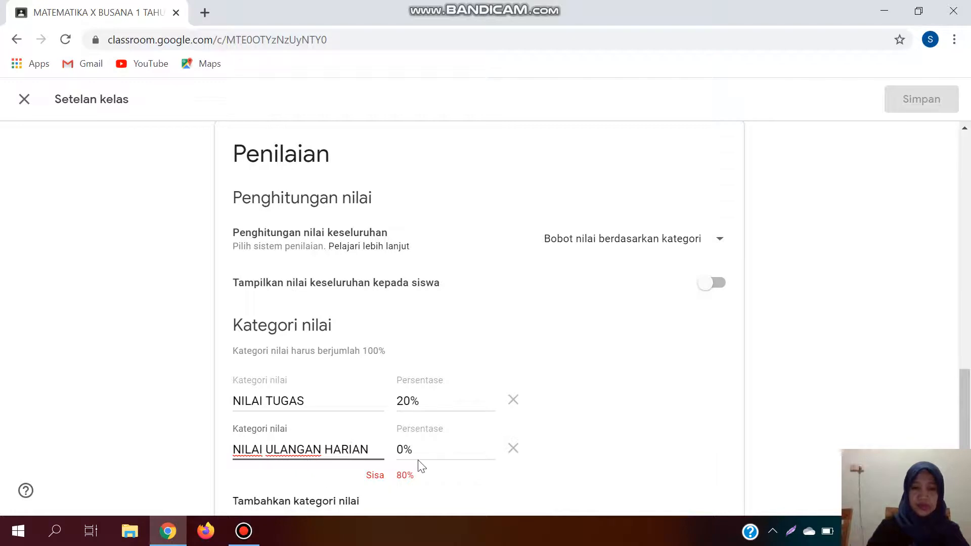
left_click(399, 450)
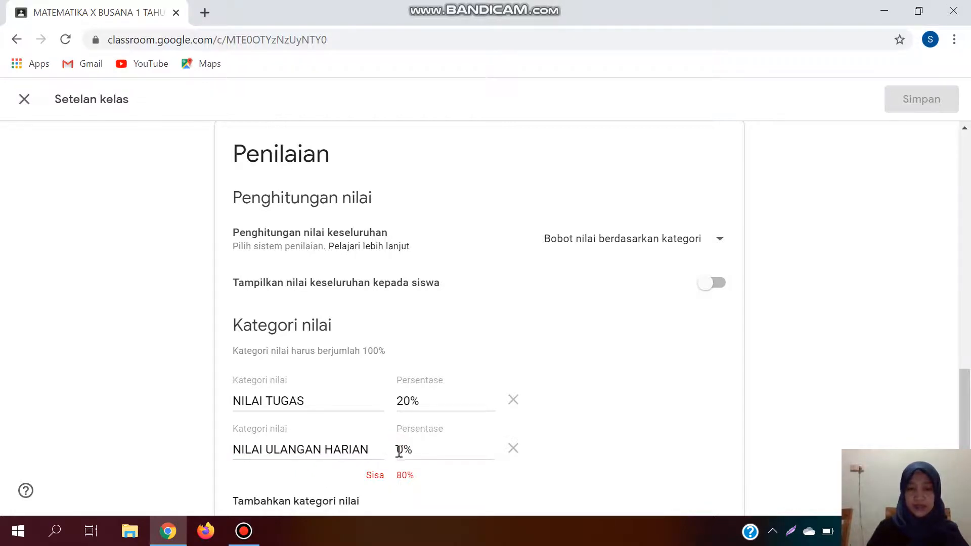
type("2")
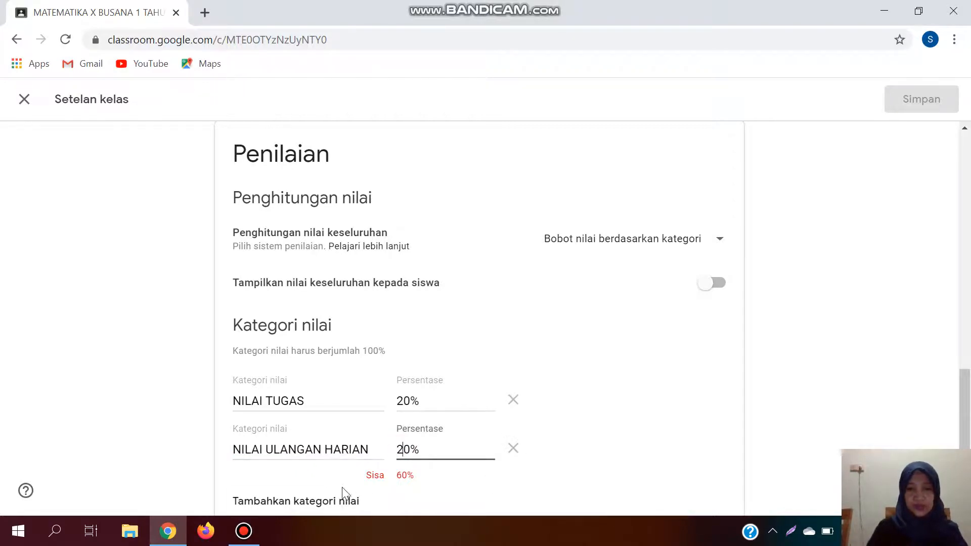
- Add a third grade category named "NILAI TENGAN SEMESTER" with a percentage of 20%
left_click(341, 500)
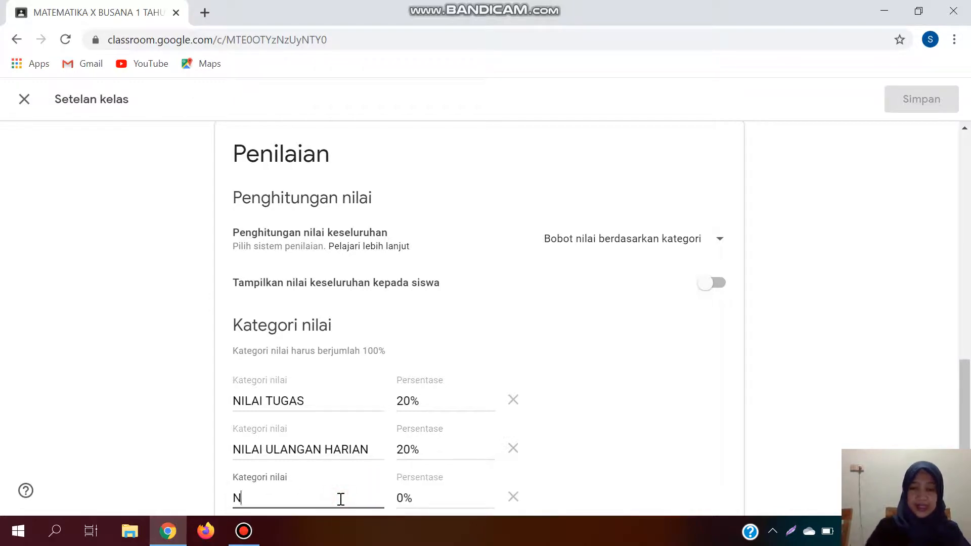
type("NILAI TENGAN SEMESTER")
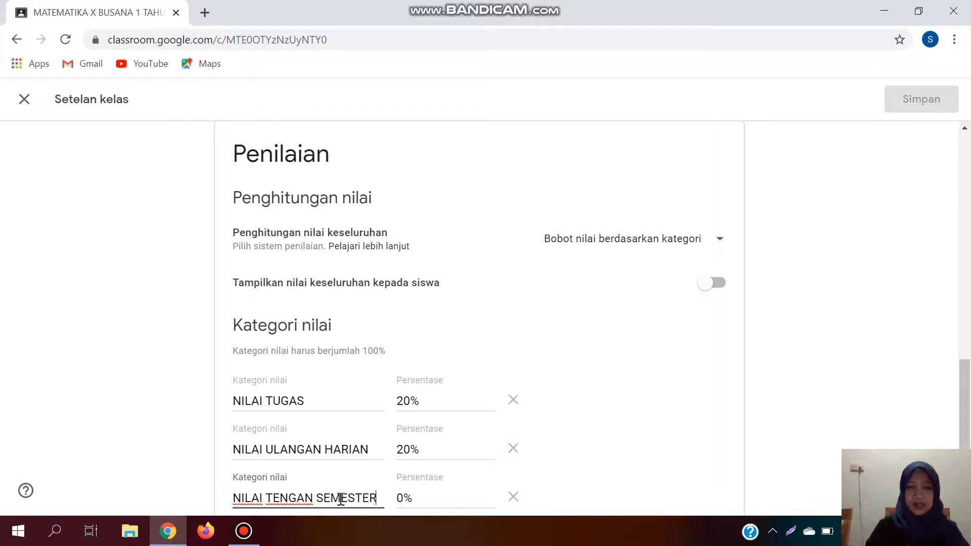
left_click(400, 501)
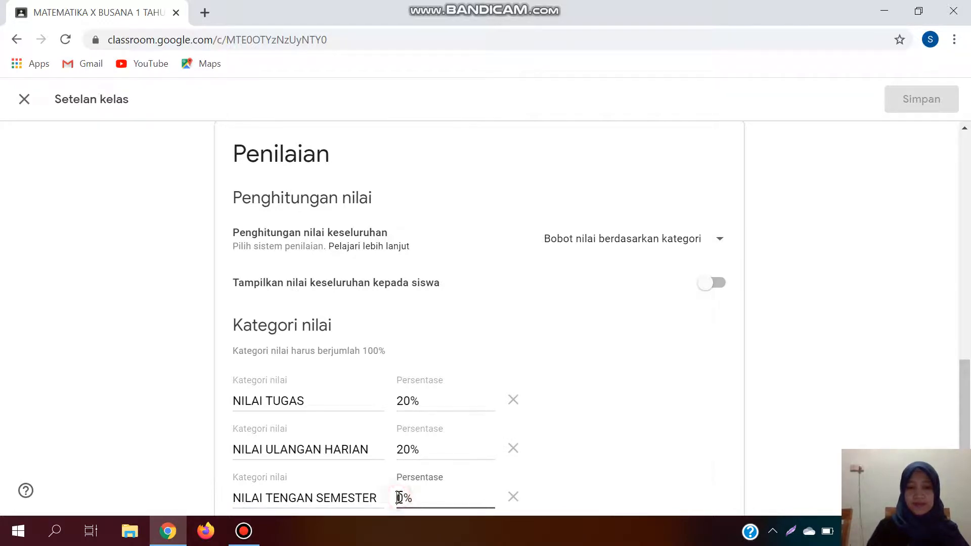
type("2")
- Add a fourth grade category named "NILAI AKHIR SEMESTER" with a percentage of 40% and save the class settings
scroll(966, 380, "down", 2)
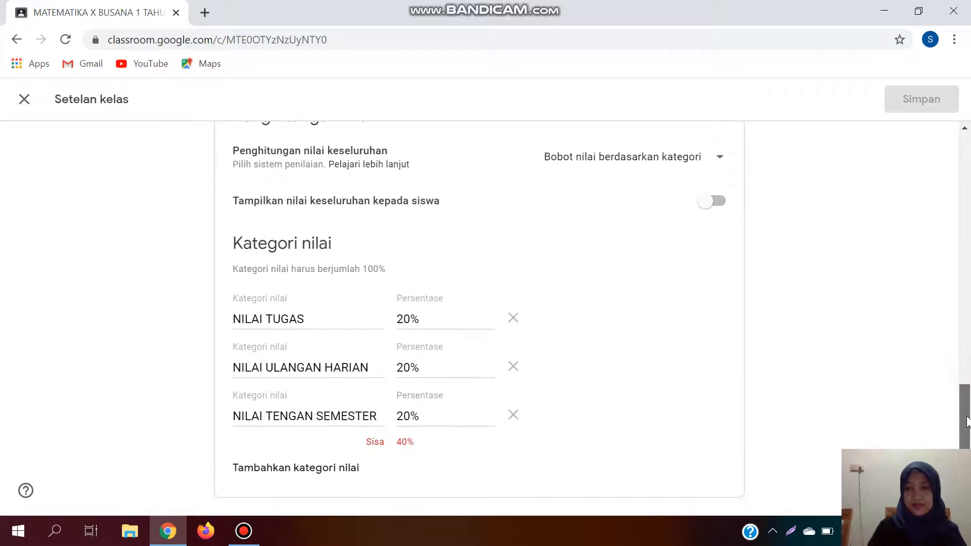
left_click(325, 475)
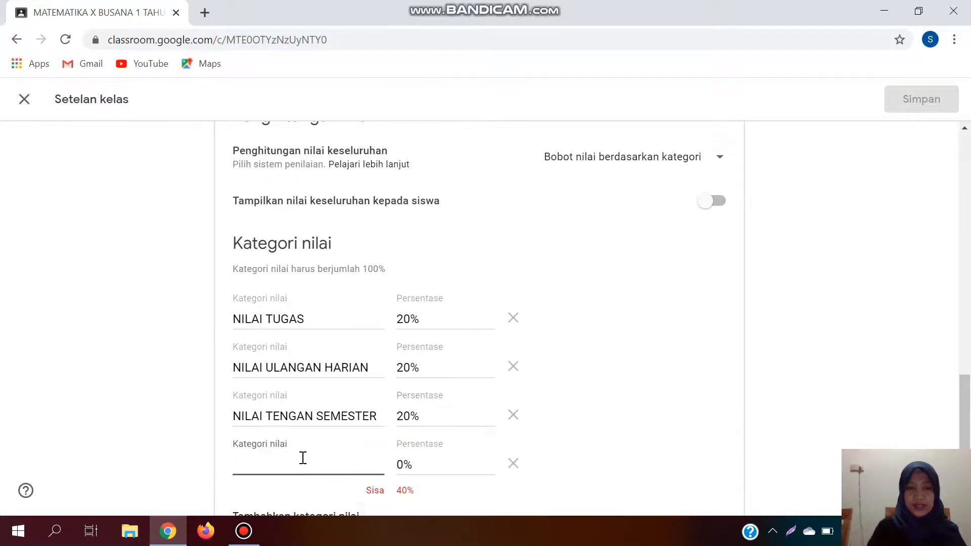
type("NILA")
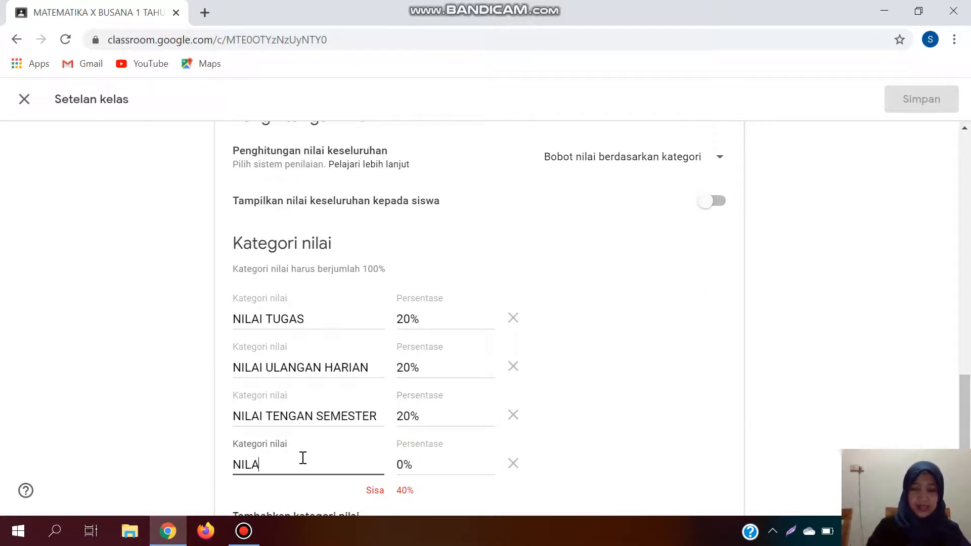
type("I AKHIR S")
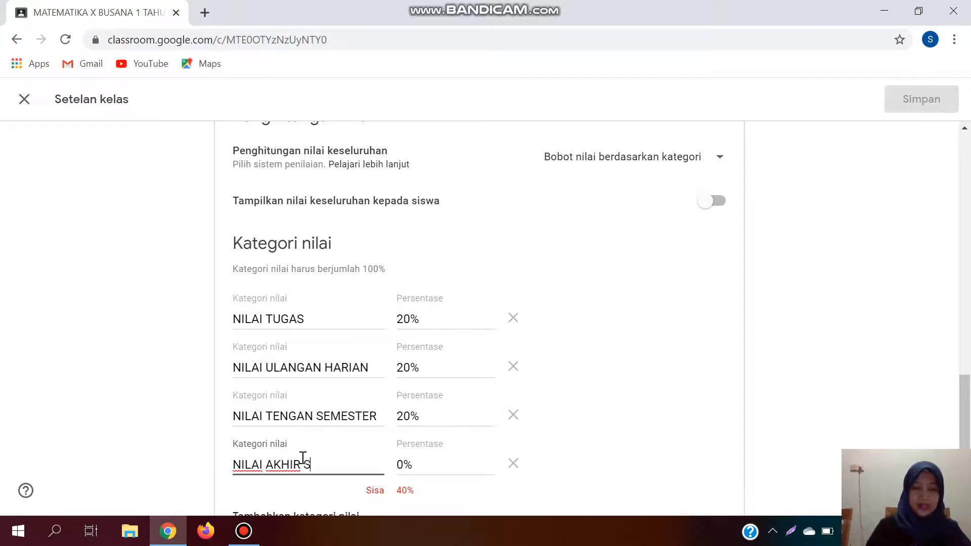
type("EMESTER")
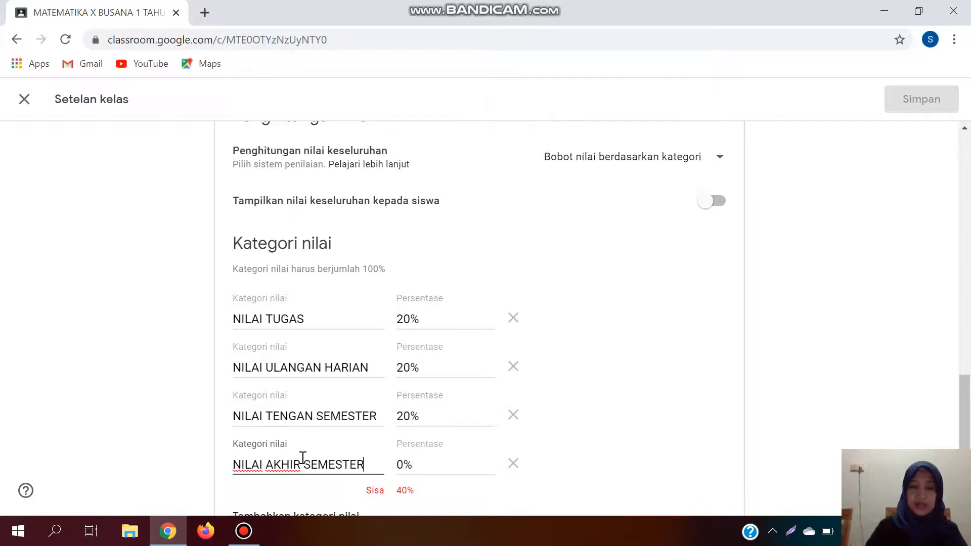
left_click(399, 465)
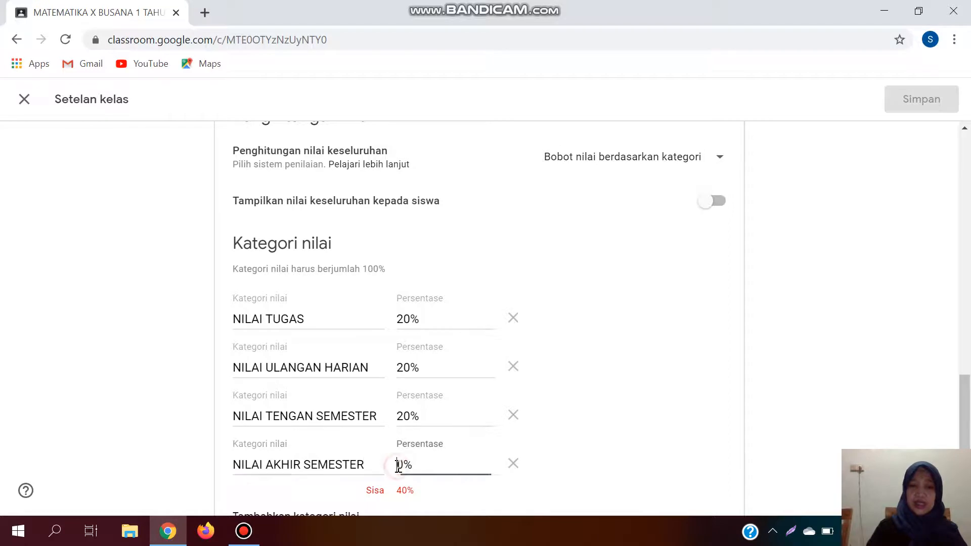
type("4")
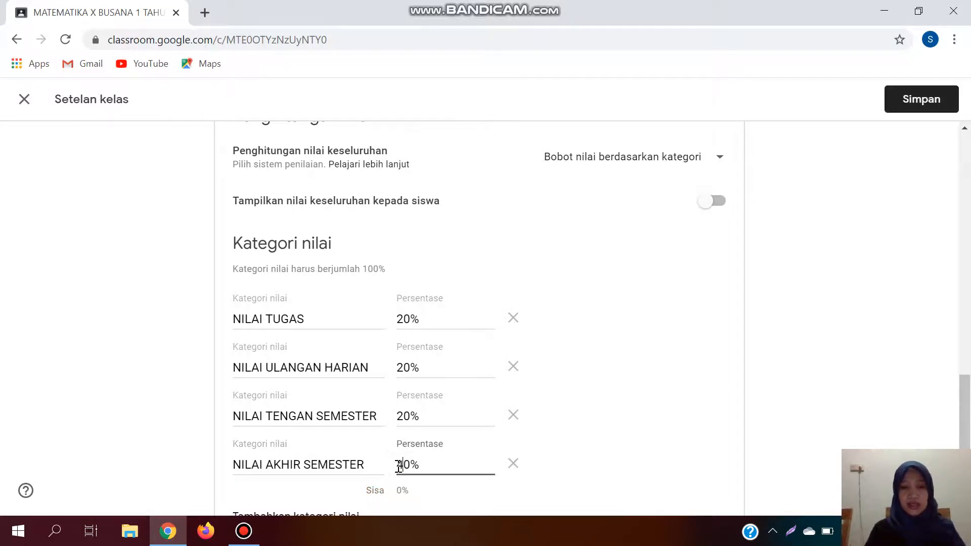
left_click_drag(966, 401, 967, 422)
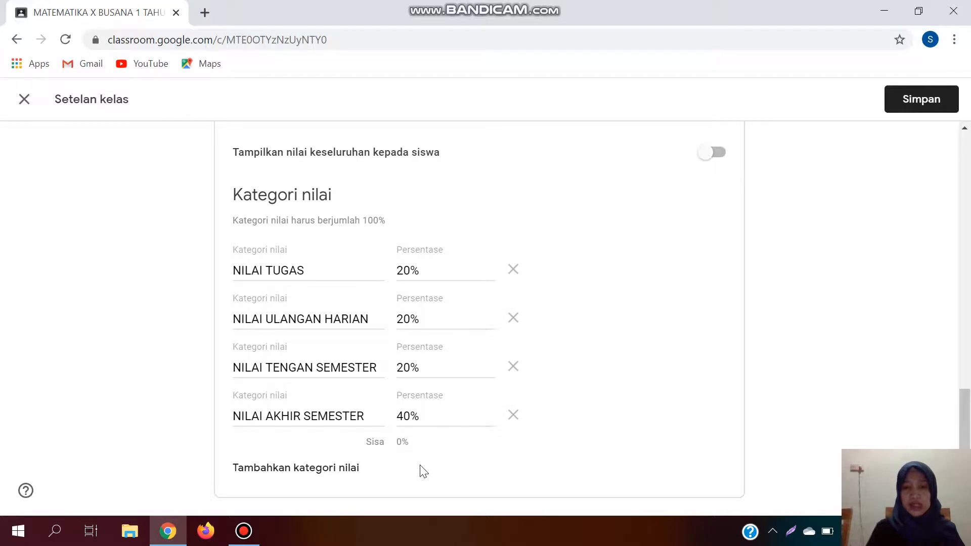
left_click(913, 98)
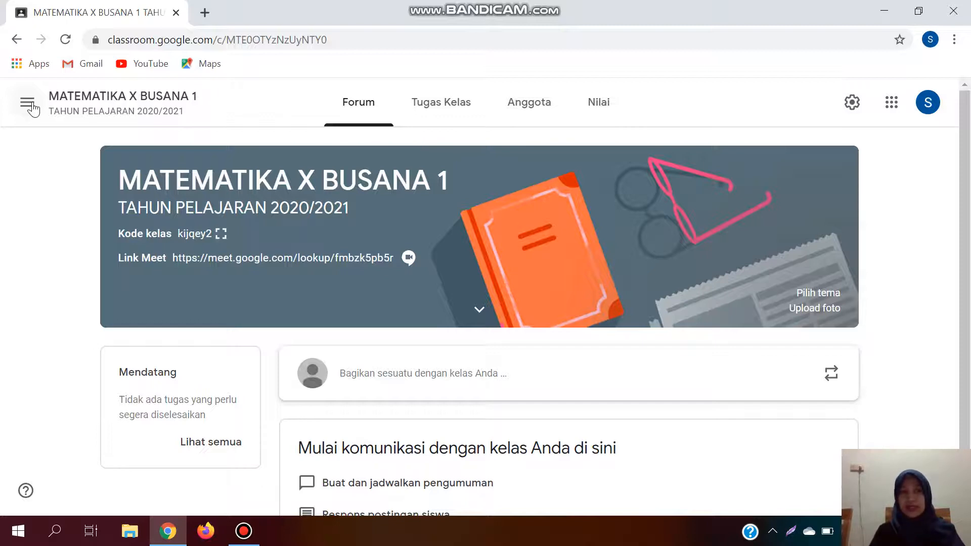
- Return to the list of classes and start copying the MATEMATIKA X BUSANA 1 class
left_click(29, 103)
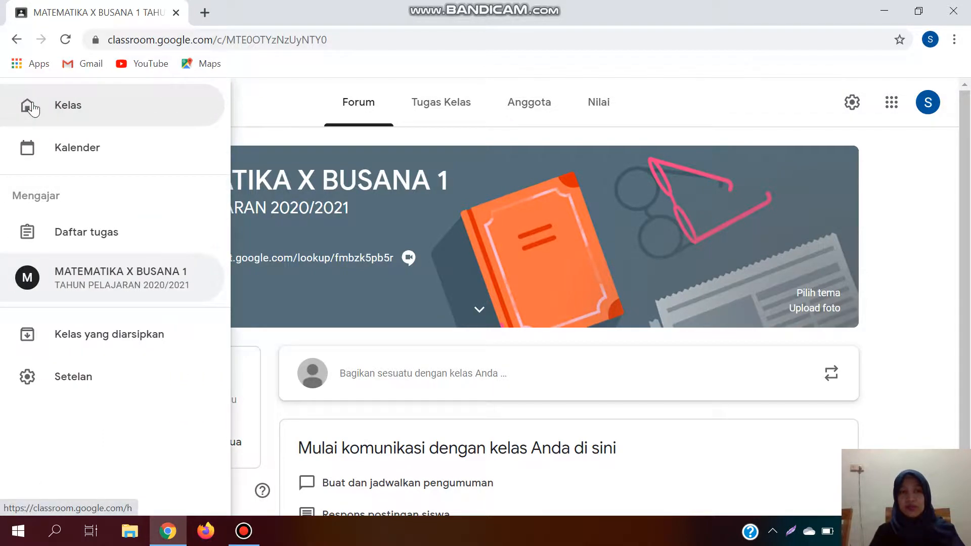
left_click(54, 108)
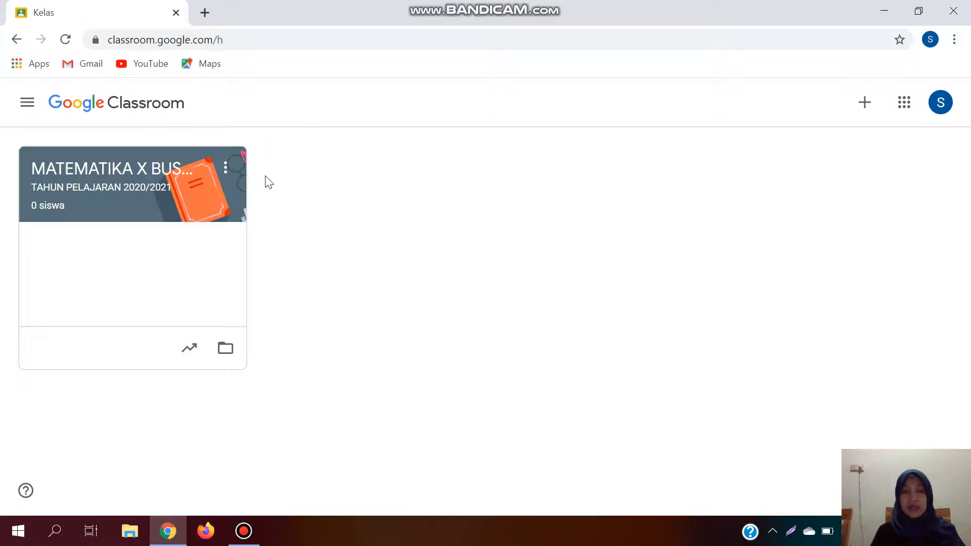
left_click(225, 168)
left_click(188, 231)
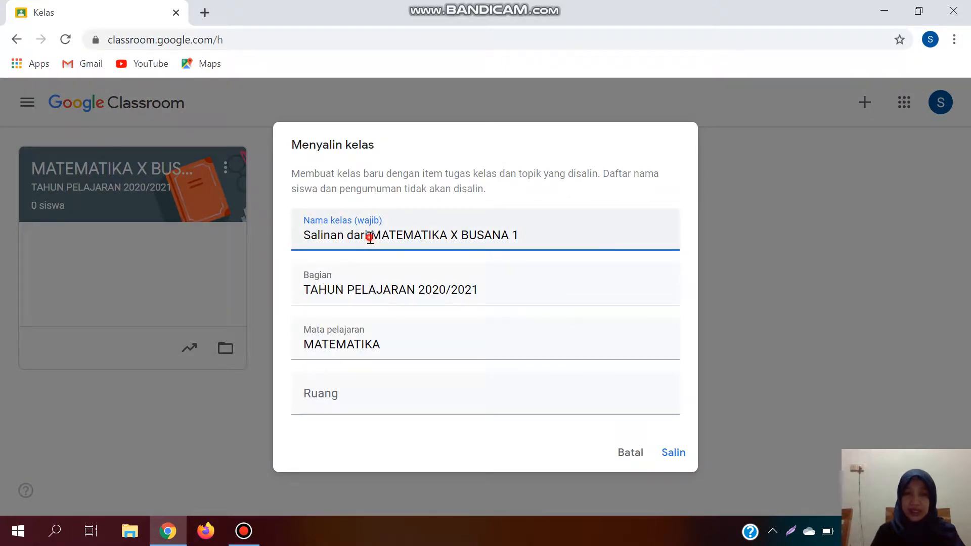
- Change the name of the copied class to "MATEMATIKA X BUSANA 2"
left_click_drag(370, 238, 302, 237)
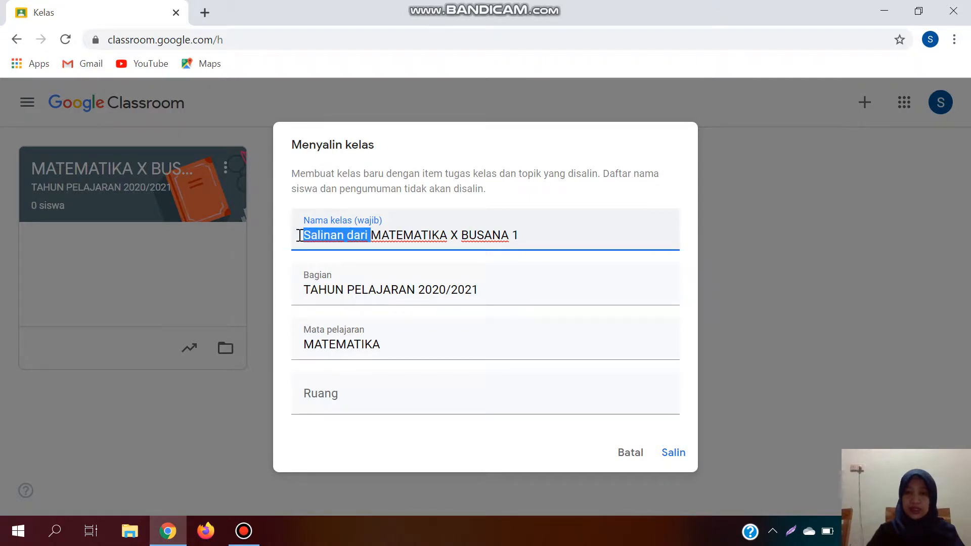
key("BackSpace")
left_click(460, 232)
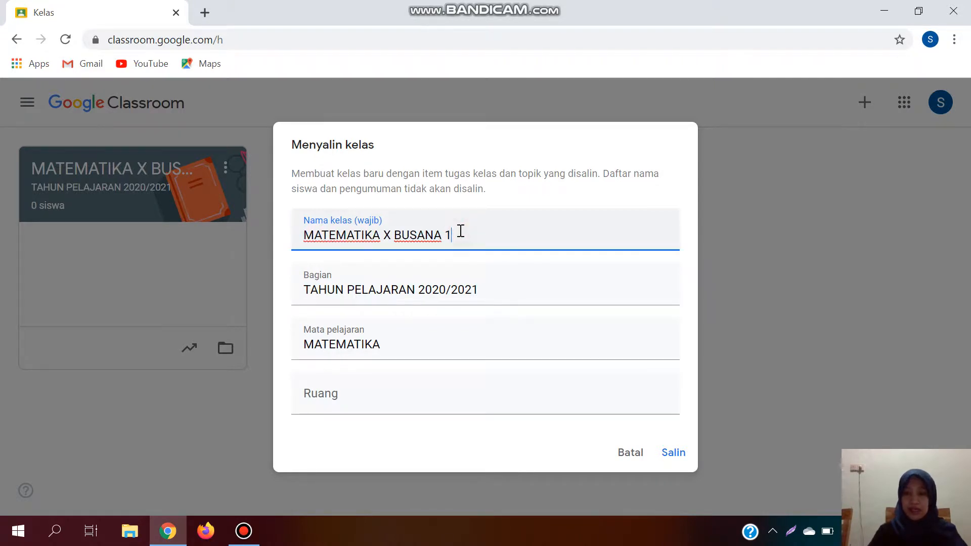
key("BackSpace")
type("2")
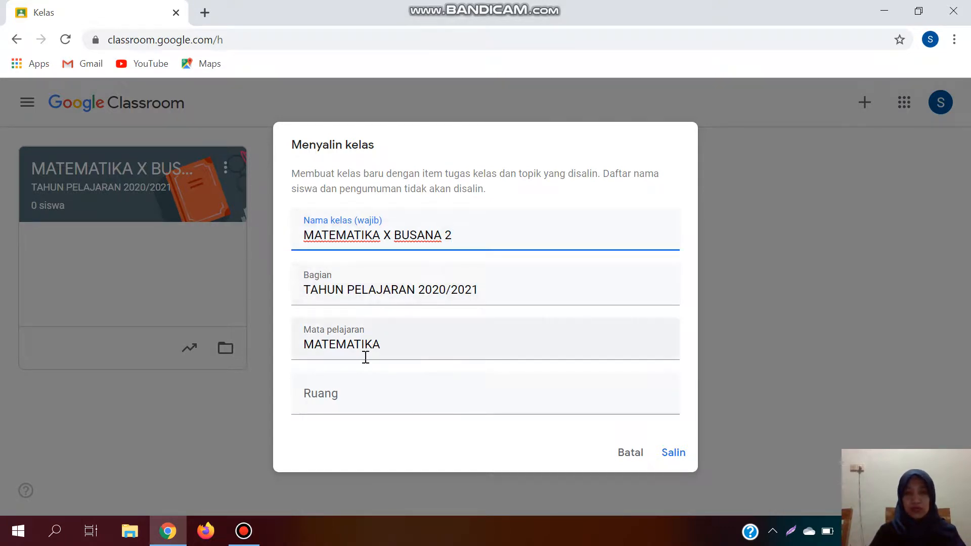
- Set the room of the copied class to "X BUSANA 2" and create the copy
left_click(356, 393)
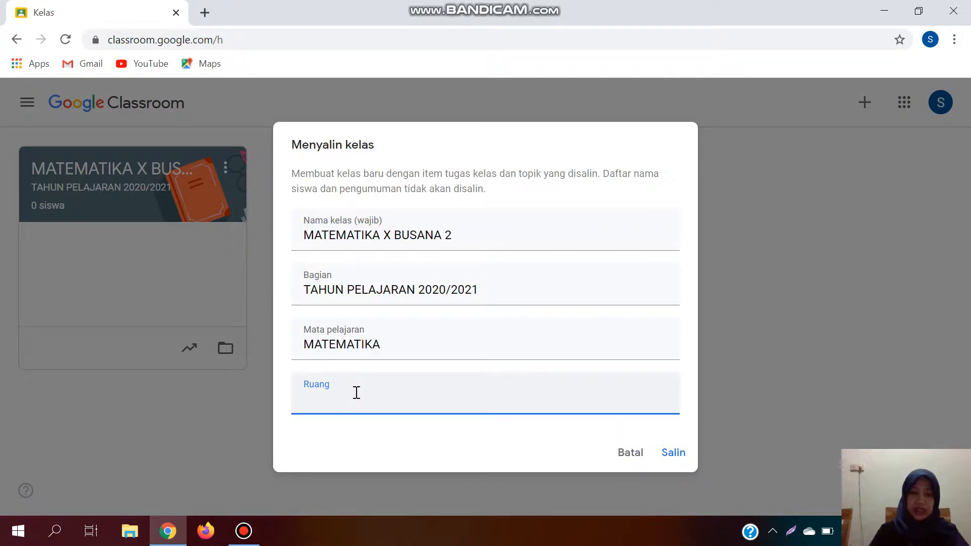
type("USANA 2")
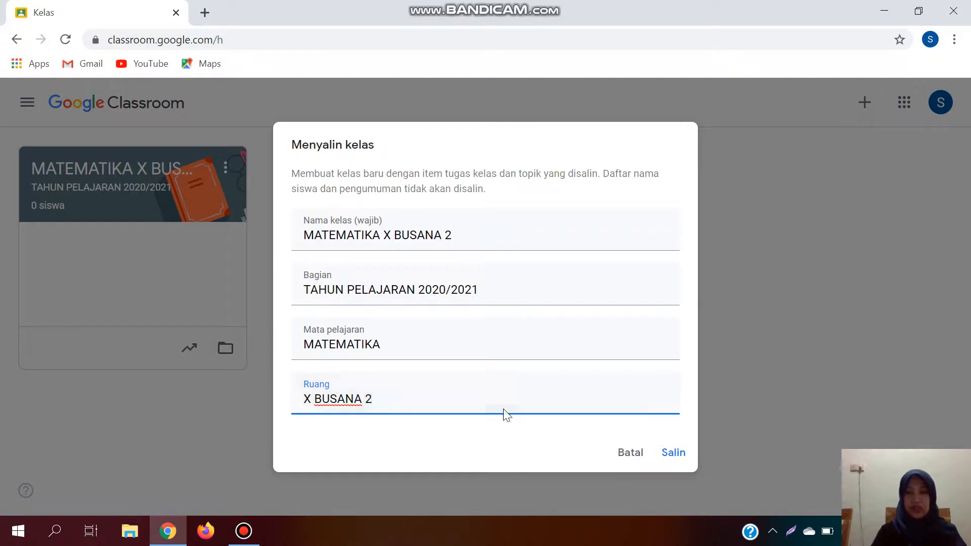
left_click(673, 452)
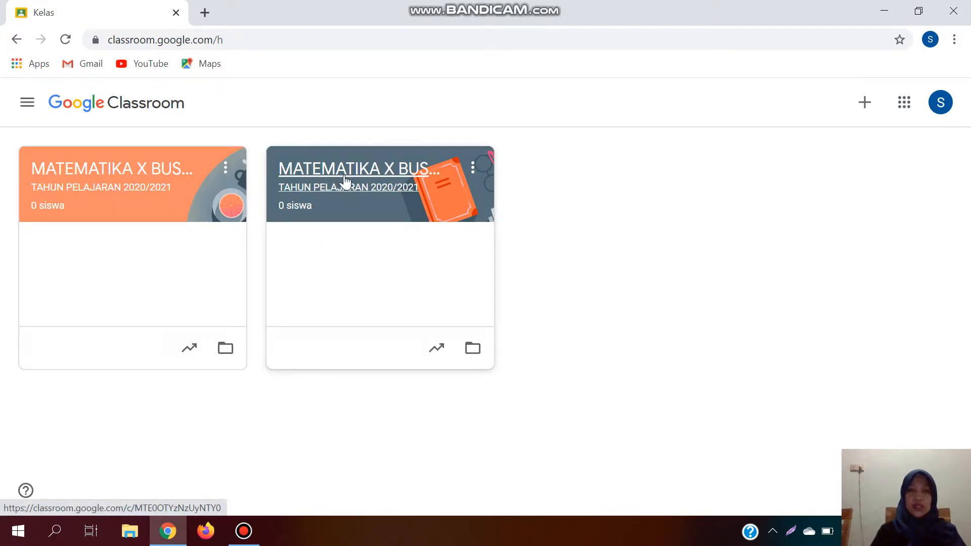
- Open the settings of the MATEMATIKA X BUSANA 2 class and generate its Meet link
double_click(167, 177)
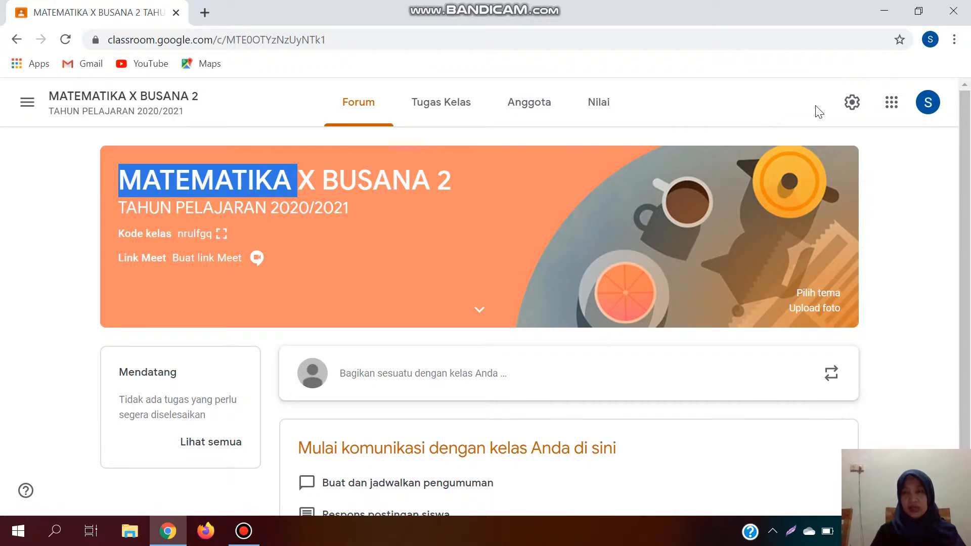
left_click(853, 104)
left_click_drag(967, 163, 966, 299)
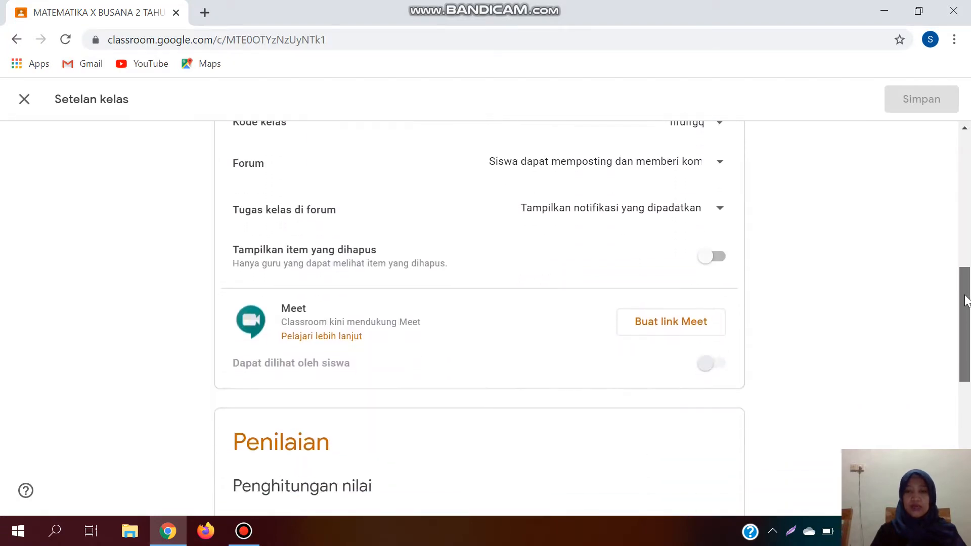
left_click(687, 326)
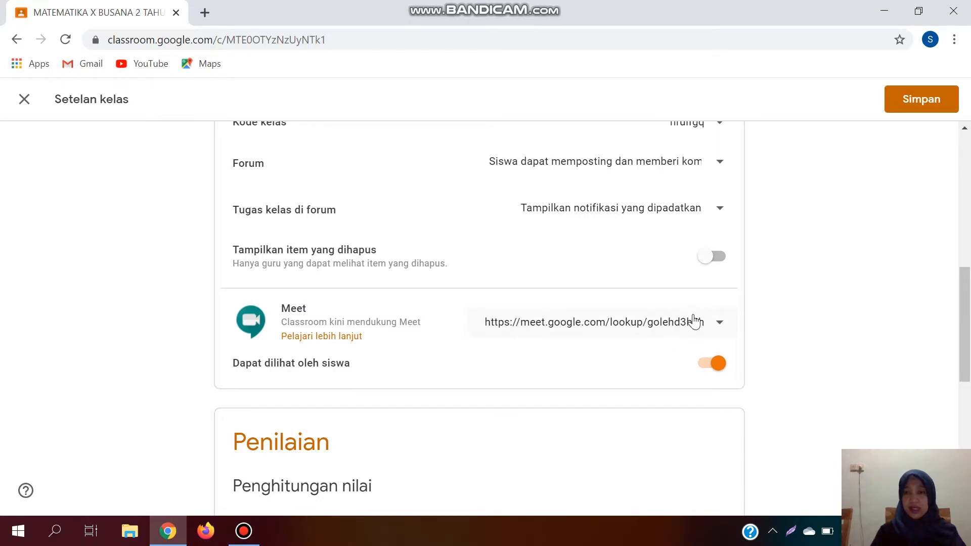
- Check the copied grade categories and their percentages, and save the class settings
left_click_drag(964, 325, 968, 423)
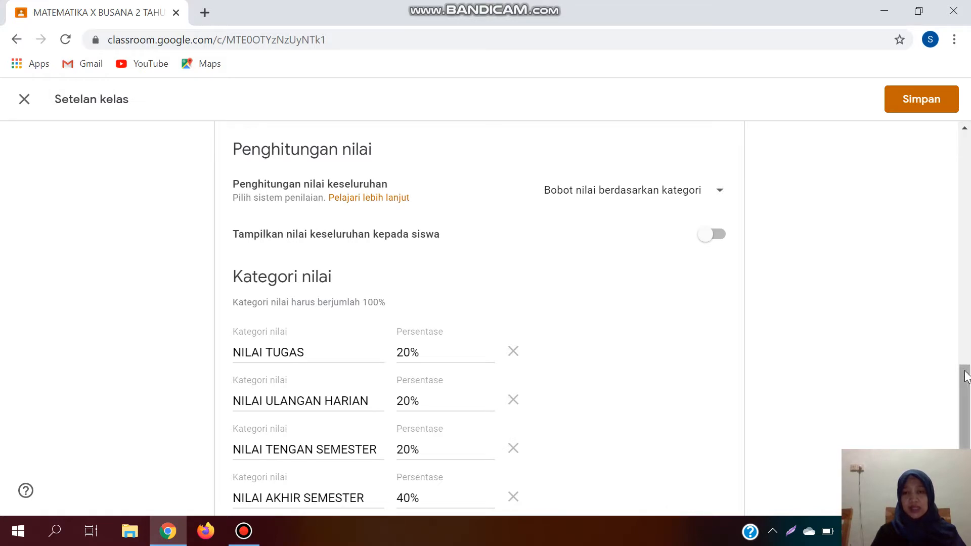
left_click_drag(967, 372, 967, 397)
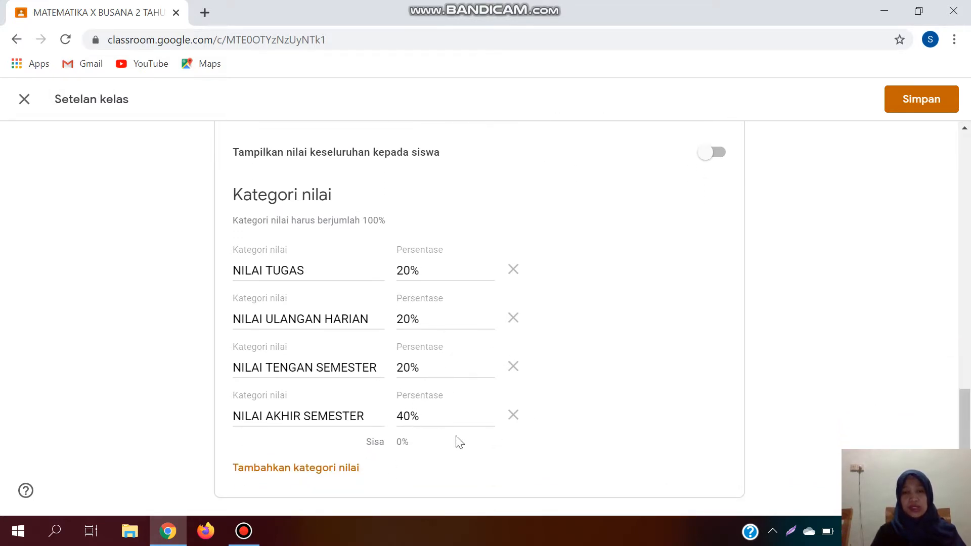
left_click(923, 100)
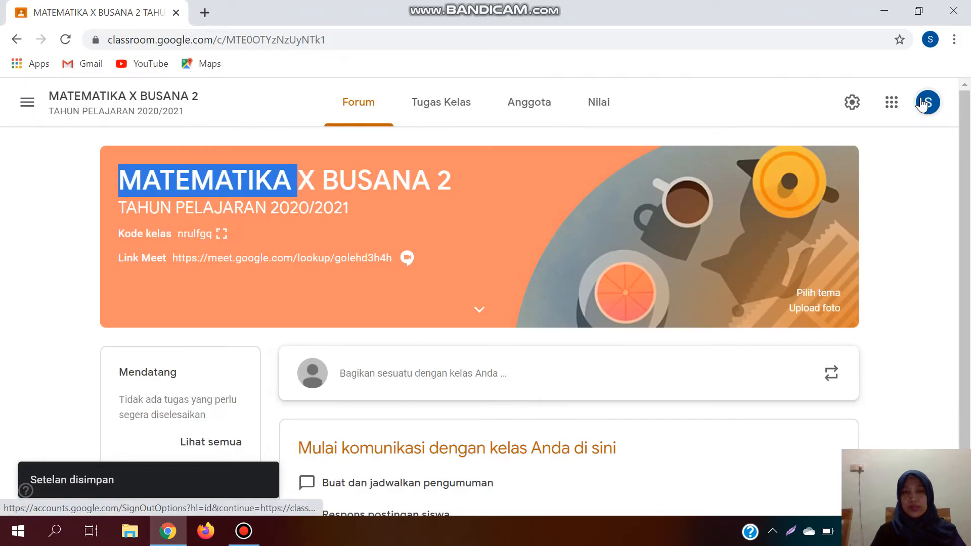
- Return to the list of classes and view the options available for the MATEMATIKA X BUSANA 1 class
left_click(29, 102)
left_click(39, 107)
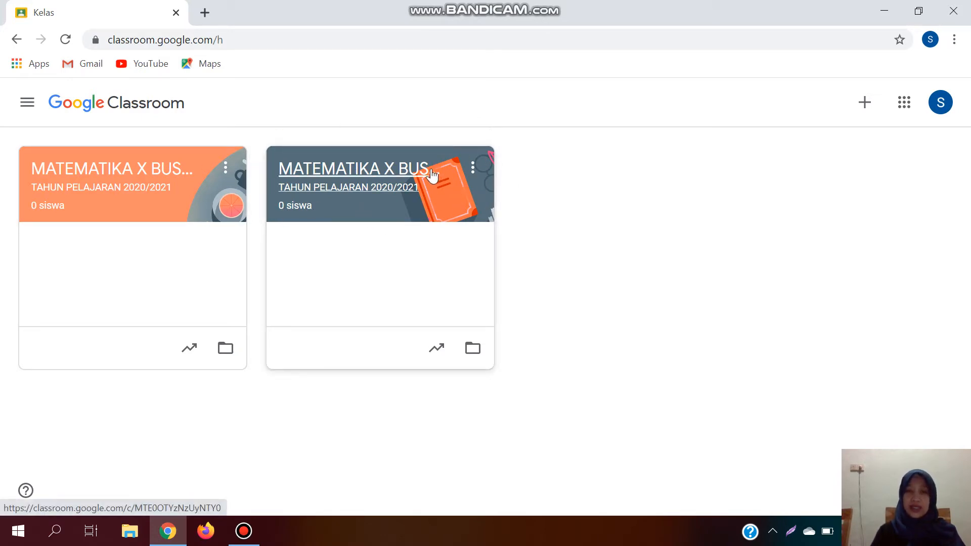
left_click(478, 169)
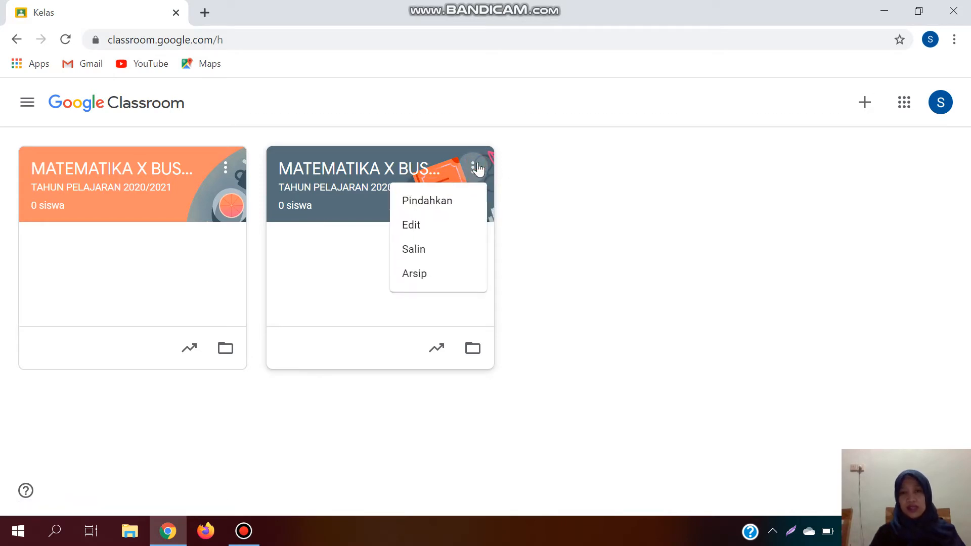
left_click(534, 205)
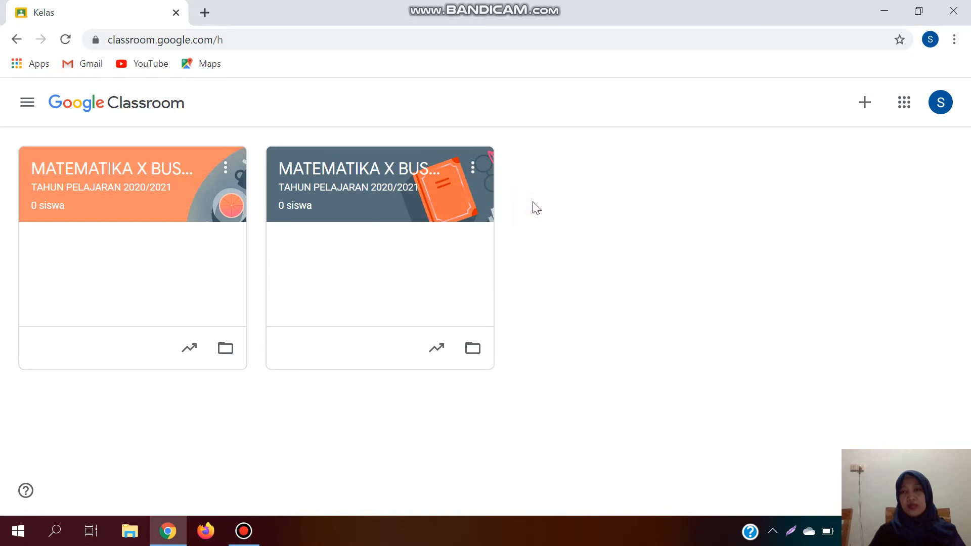